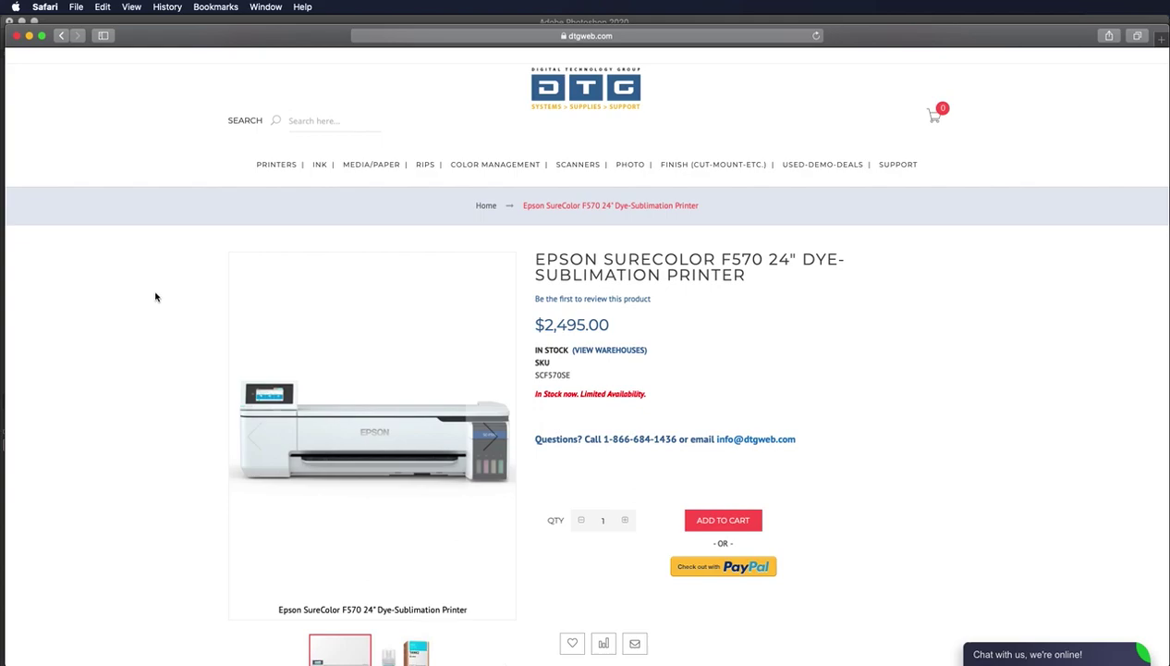
- Bring Photoshop with the testfile3 ProPhotoRGB.tif test chart in front of Safari
{"action": "left_click", "coordinate": [220, 22]}
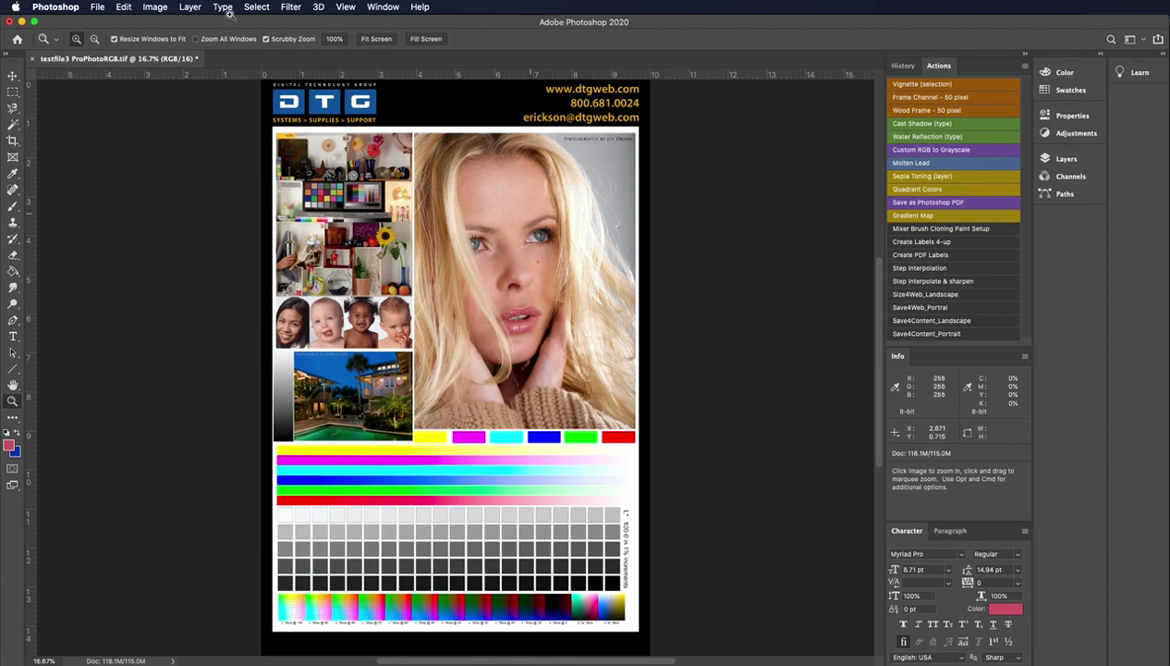
- Rotate the test chart canvas 90° clockwise to get a landscape page
{"action": "left_click", "coordinate": [150, 7]}
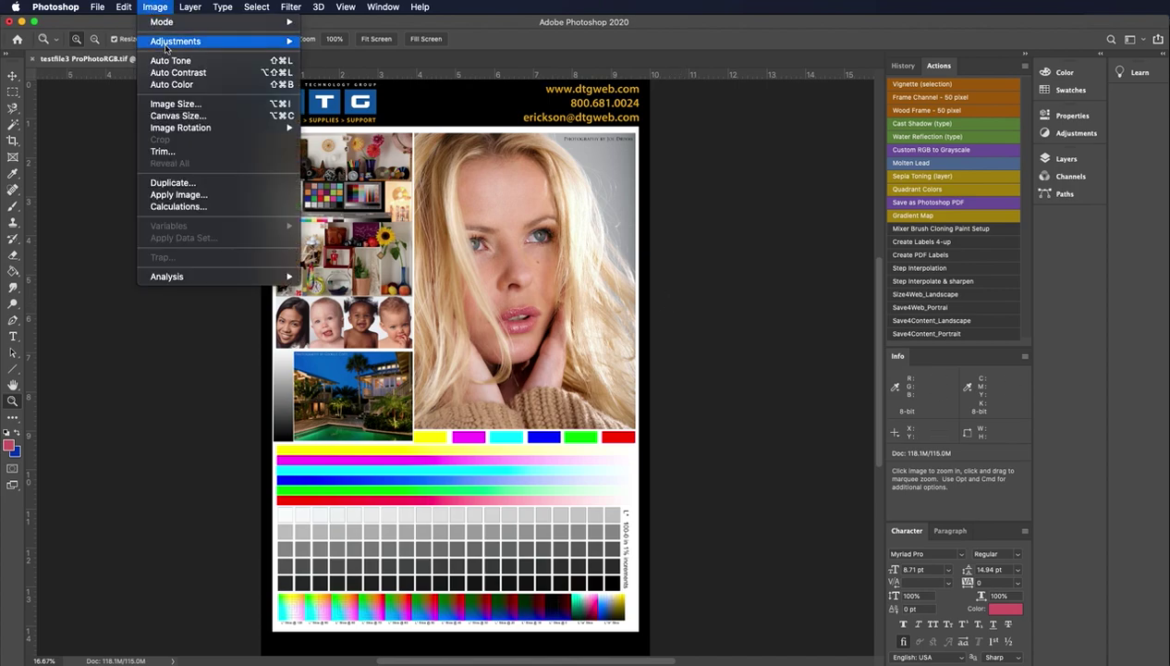
{"action": "mouse_move", "coordinate": [183, 129]}
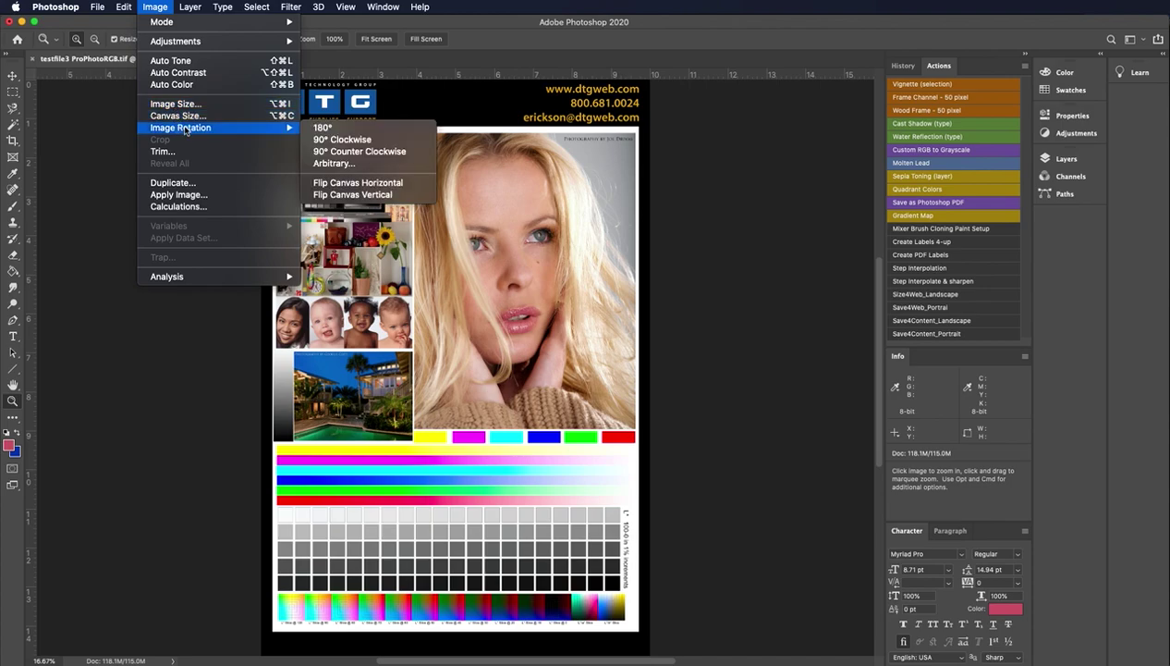
{"action": "left_click", "coordinate": [342, 141]}
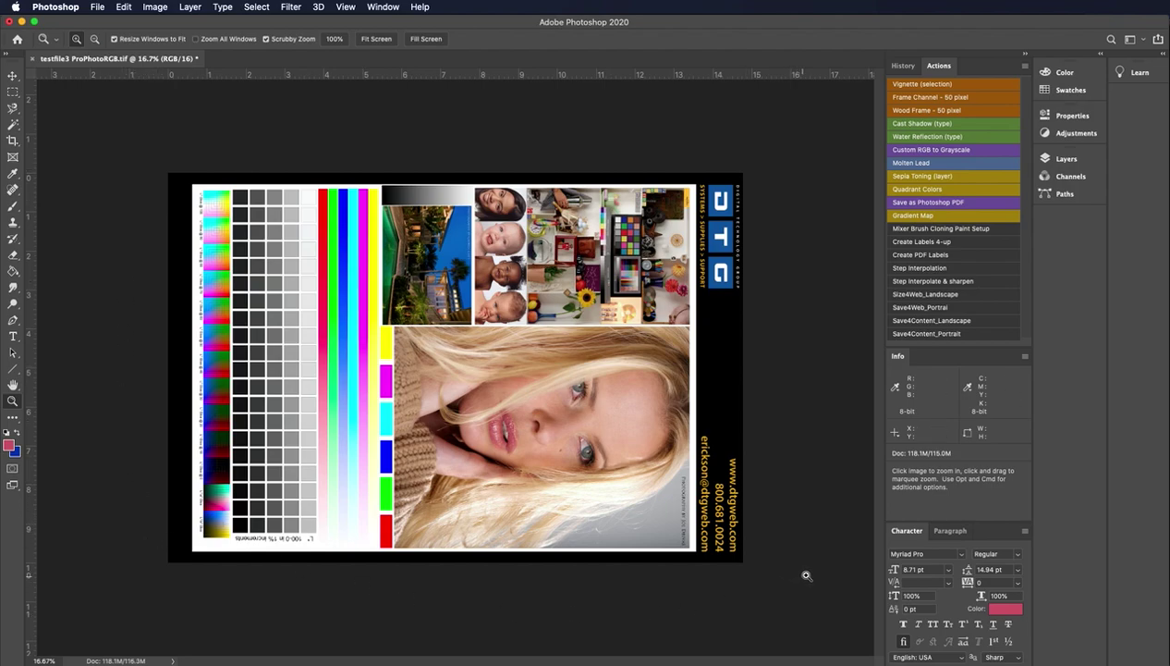
{"action": "left_click", "coordinate": [154, 7]}
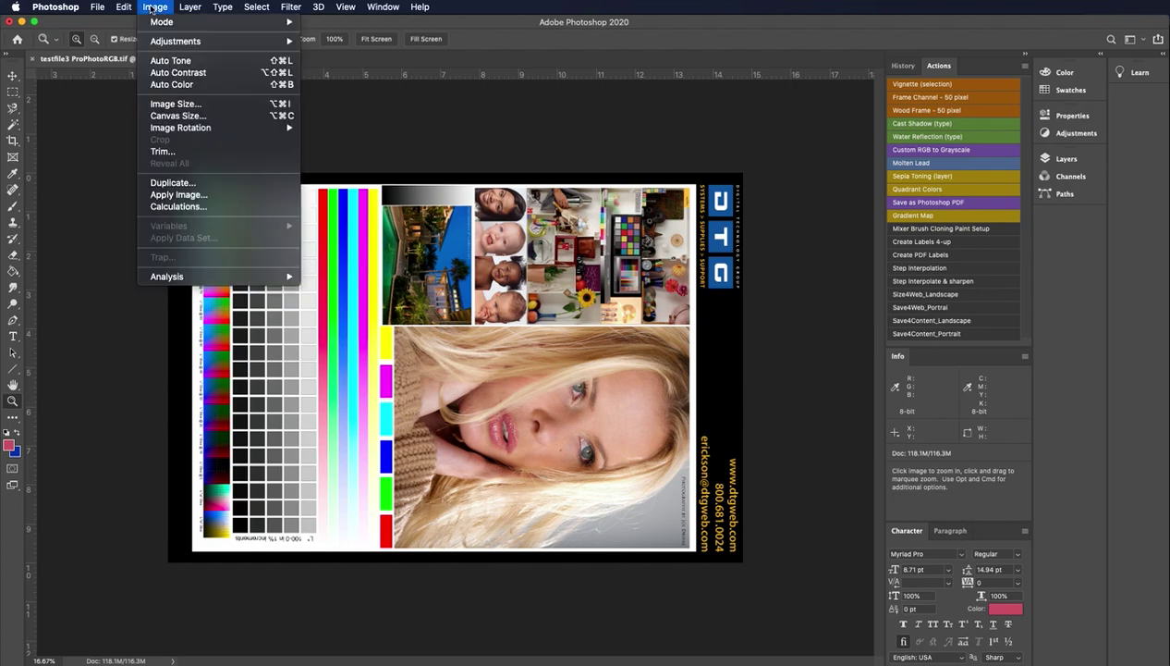
{"action": "left_click", "coordinate": [175, 104]}
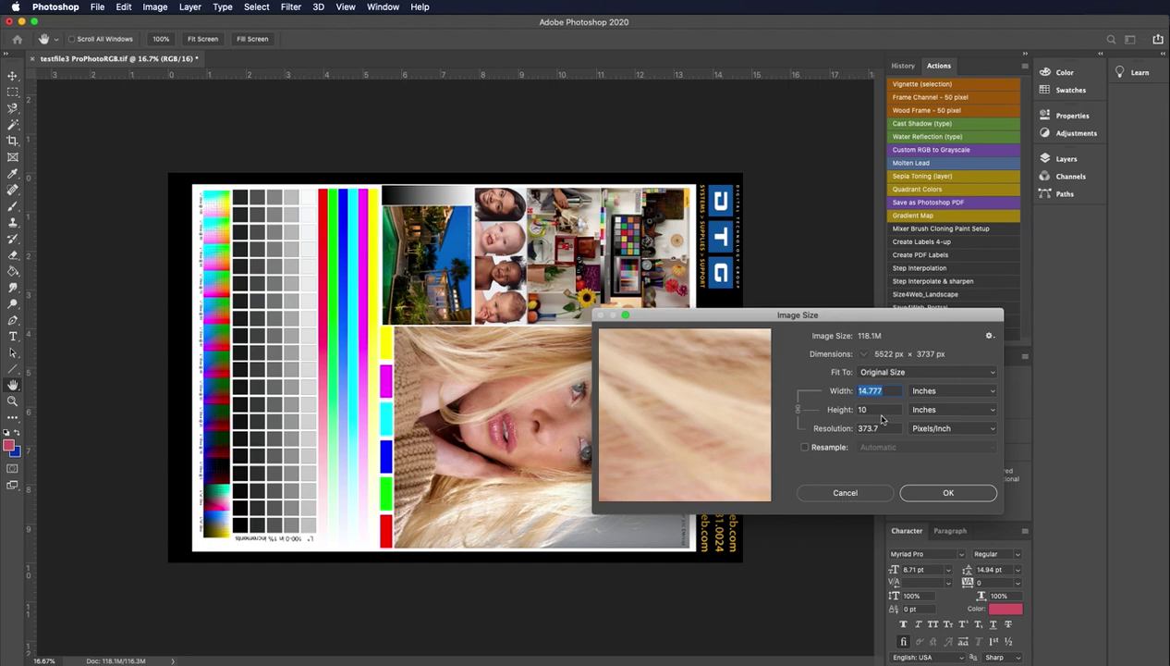
{"action": "left_click", "coordinate": [847, 492]}
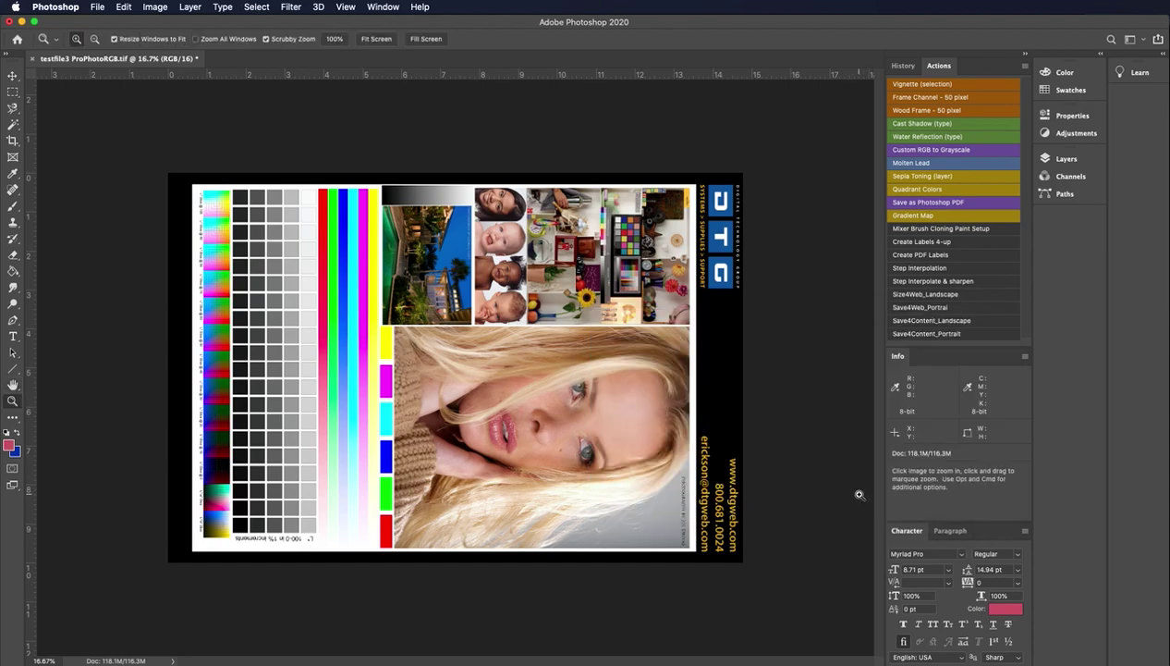
- Start printing on the EPSON SC-F500 Series and open its Print Settings
{"action": "left_click", "coordinate": [97, 8]}
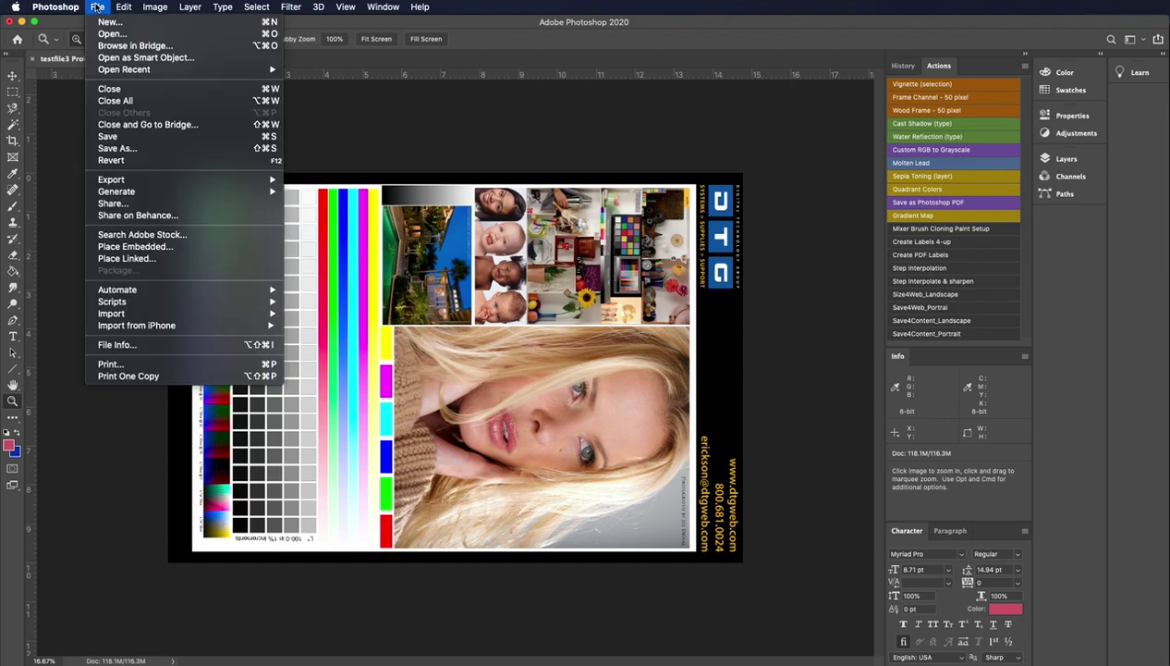
{"action": "left_click", "coordinate": [143, 366]}
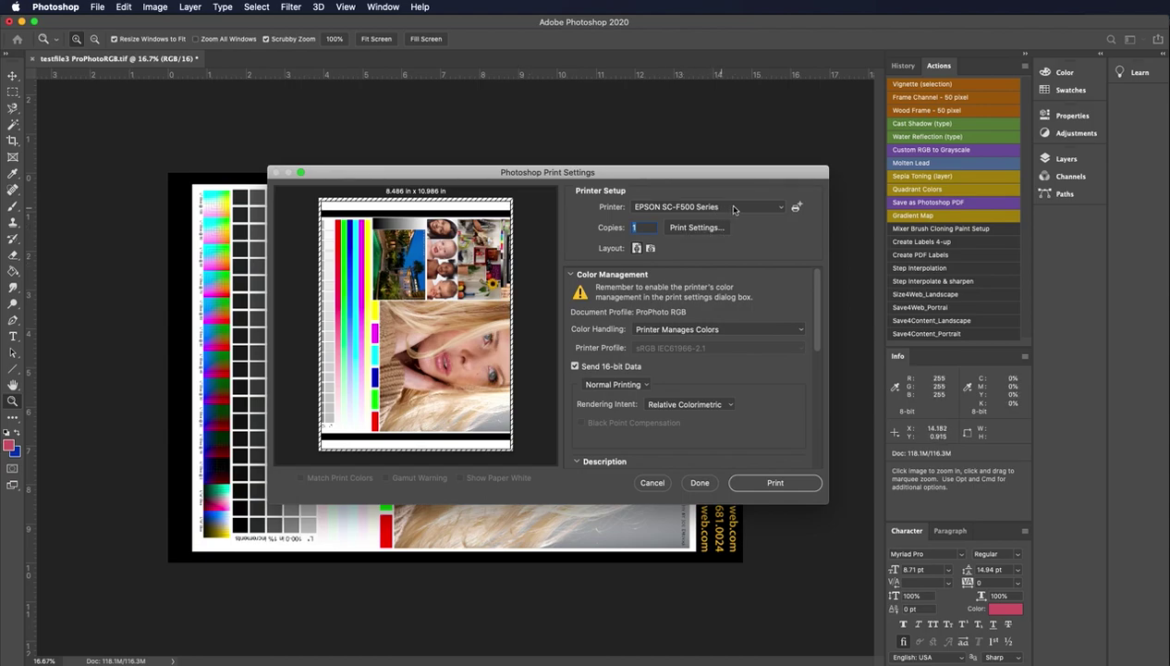
{"action": "left_click", "coordinate": [657, 208]}
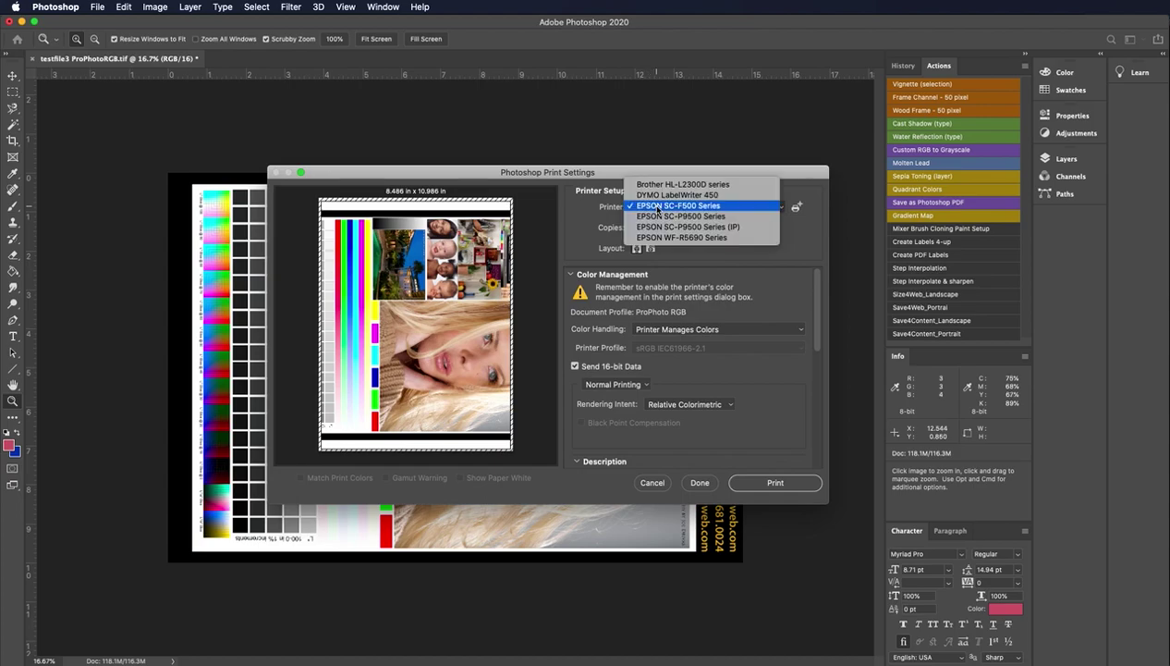
{"action": "left_click", "coordinate": [657, 207]}
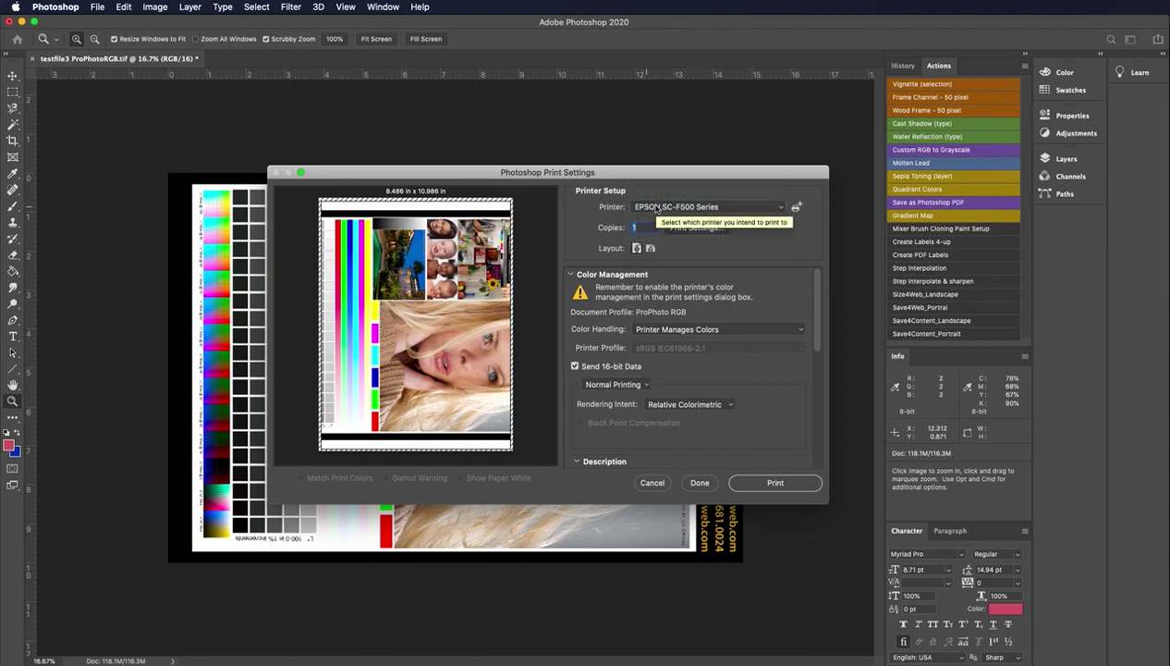
{"action": "left_click", "coordinate": [681, 228]}
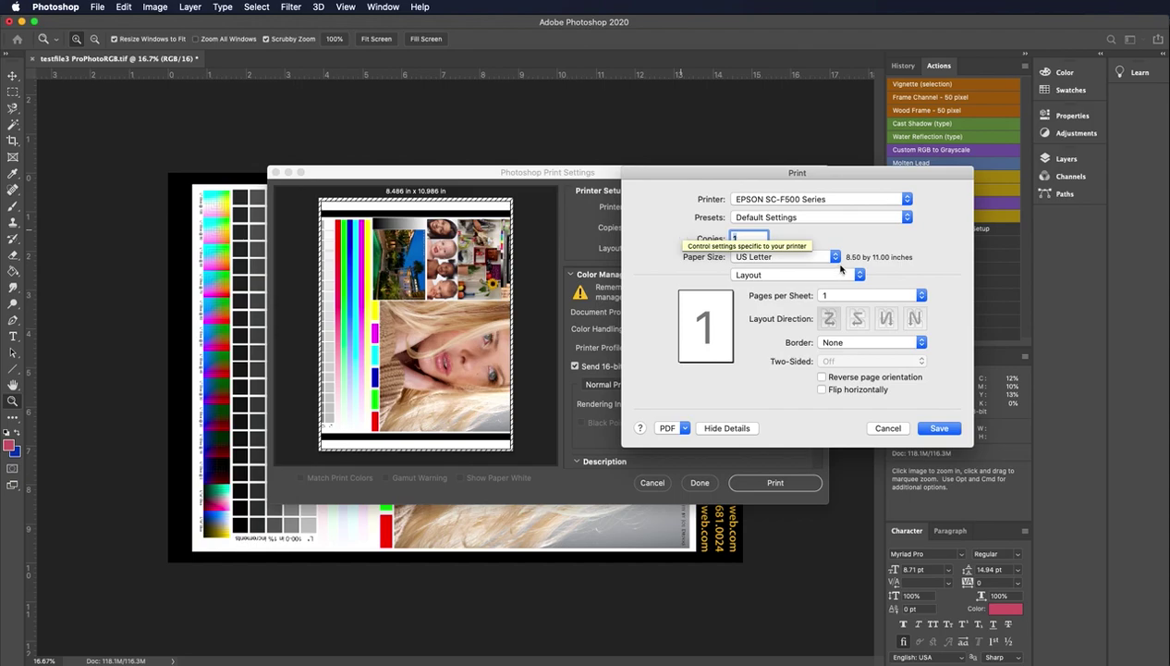
- Edit the custom paper size 'test' to a 16 in width, with 11 in height
{"action": "left_click", "coordinate": [759, 261]}
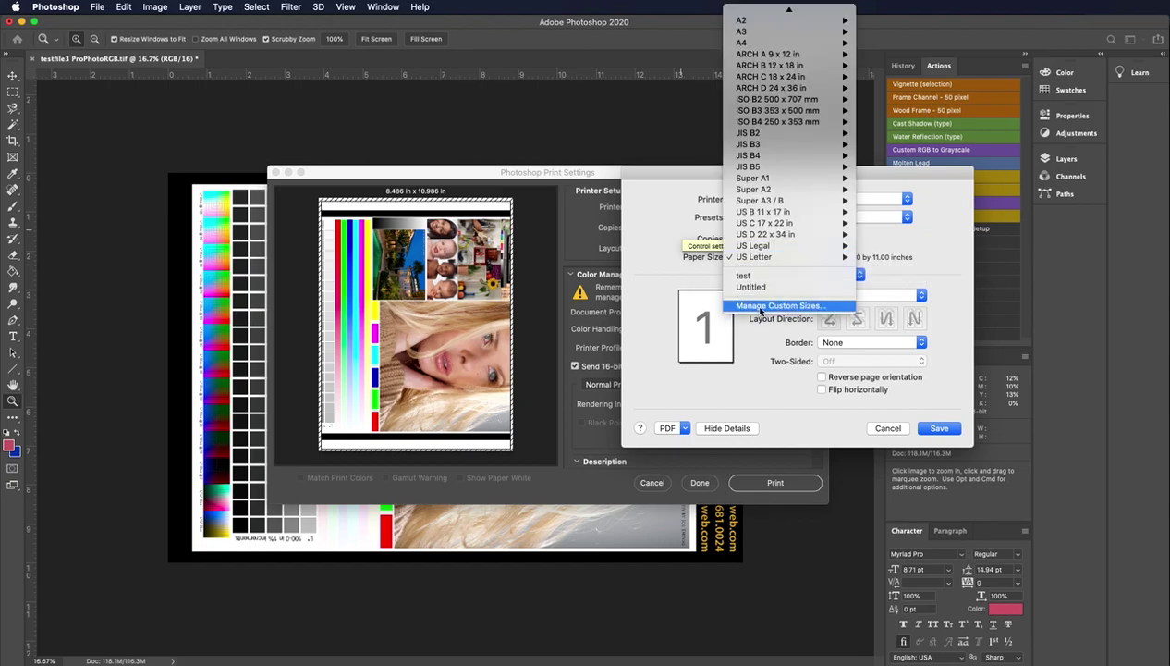
{"action": "left_click", "coordinate": [762, 307]}
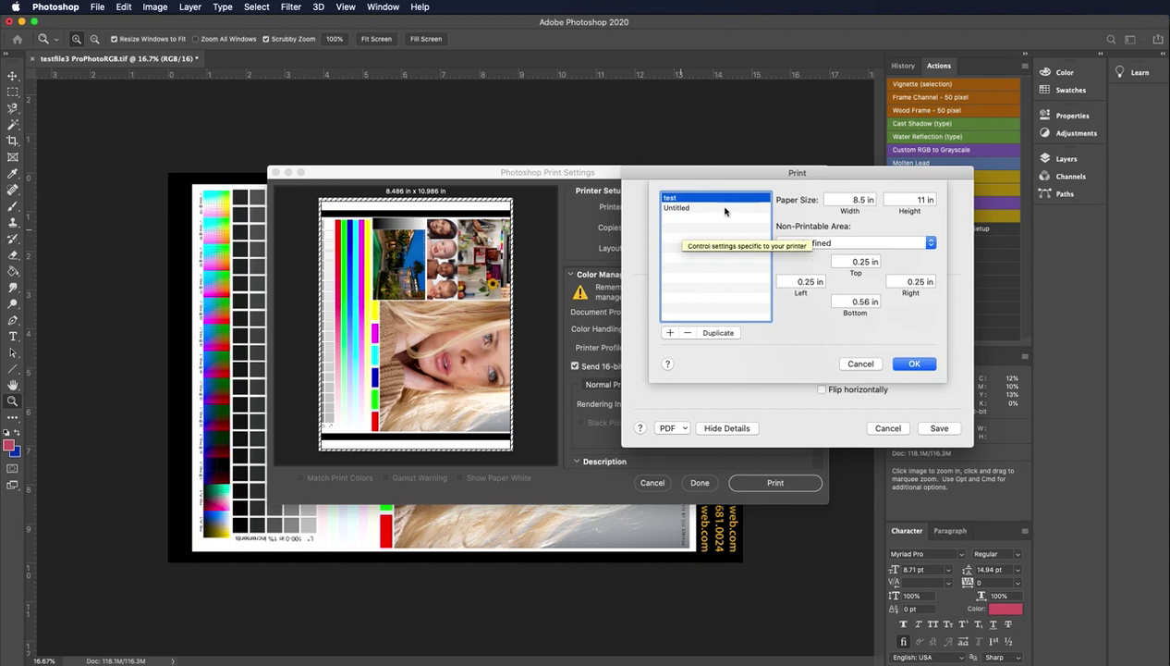
{"action": "left_click", "coordinate": [844, 199]}
{"action": "left_click_drag", "start_coordinate": [844, 199], "coordinate": [886, 197]}
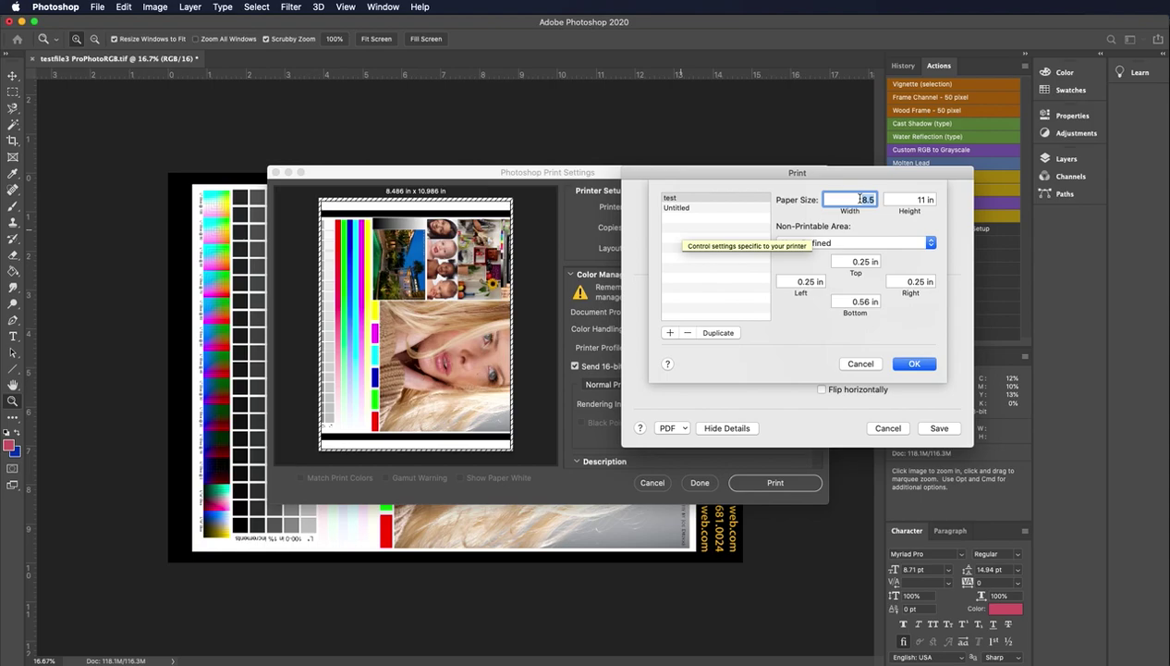
{"action": "type", "text": "16"}
{"action": "left_click", "coordinate": [893, 198]}
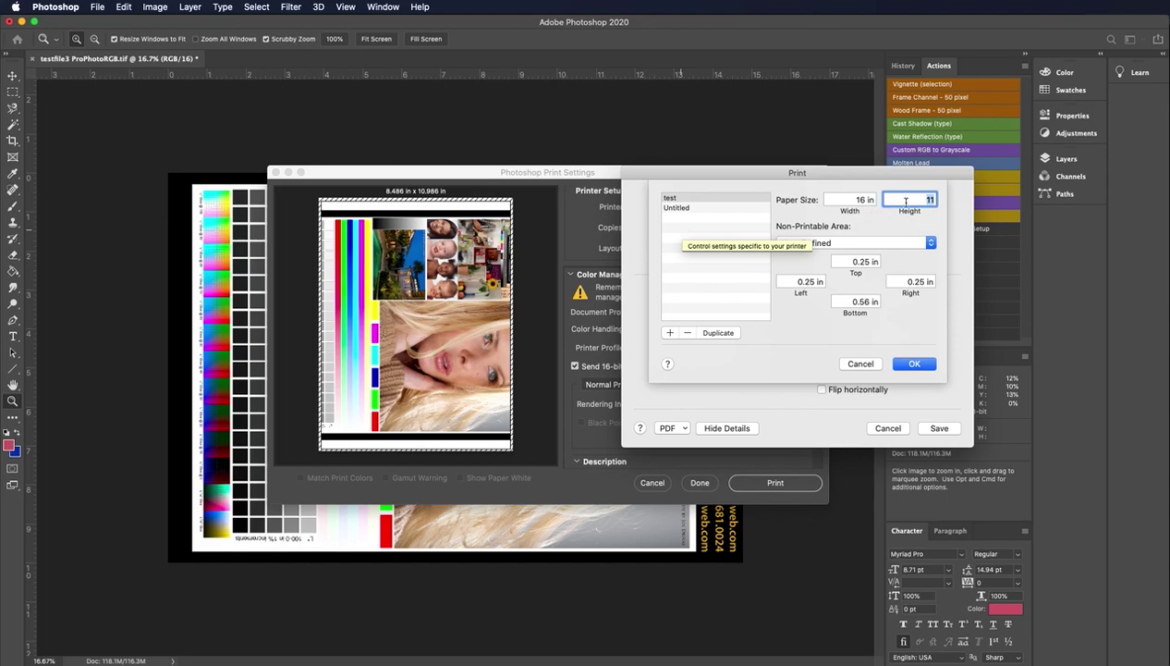
- Accept the 16 × 11 in 'test' size and switch the dialog to Printer Settings
{"action": "left_click", "coordinate": [915, 366]}
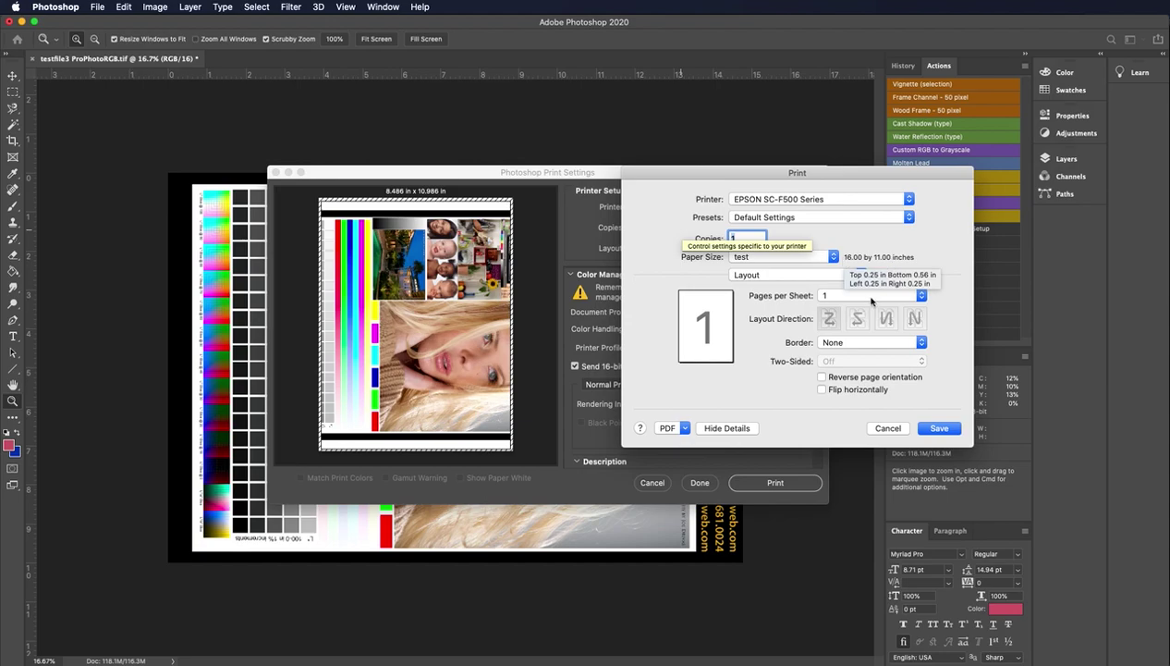
{"action": "left_click", "coordinate": [812, 275]}
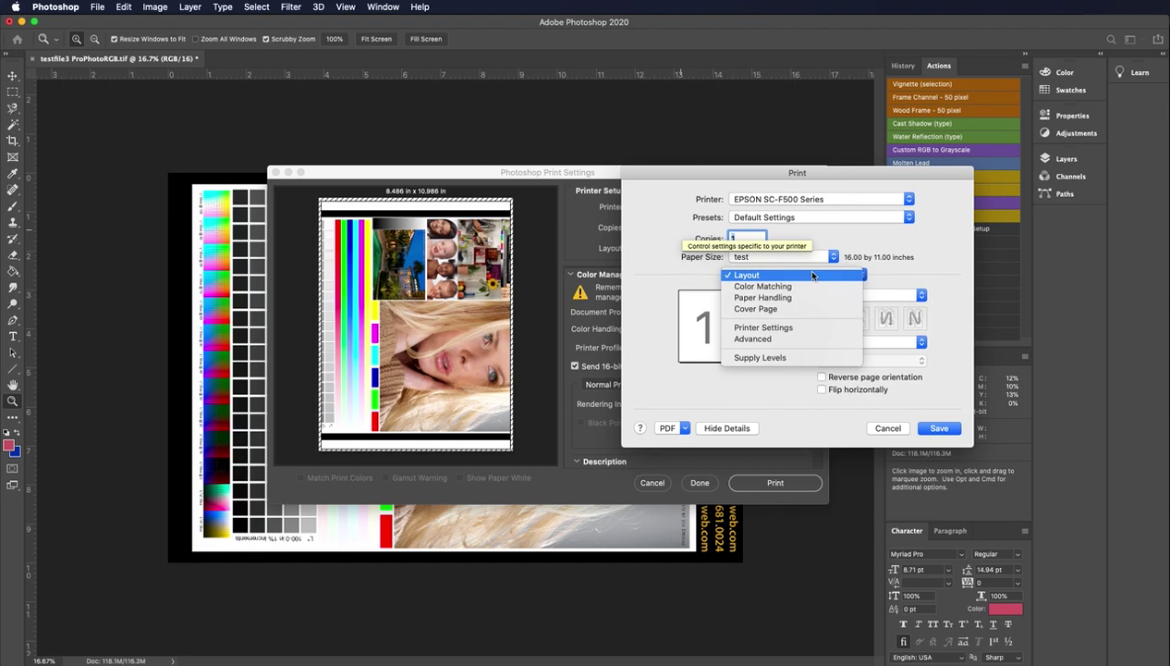
{"action": "left_click", "coordinate": [816, 328]}
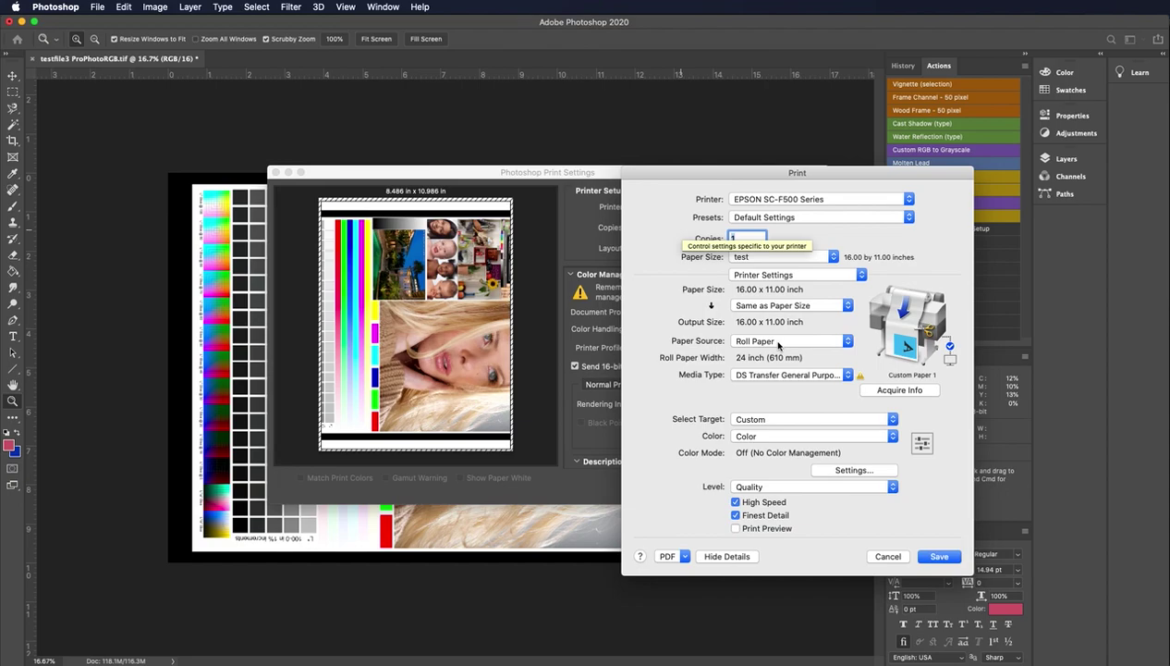
- Check that Roll Paper is the paper source, then bring up the Media Type choices
{"action": "left_click", "coordinate": [779, 342]}
{"action": "left_click", "coordinate": [765, 376]}
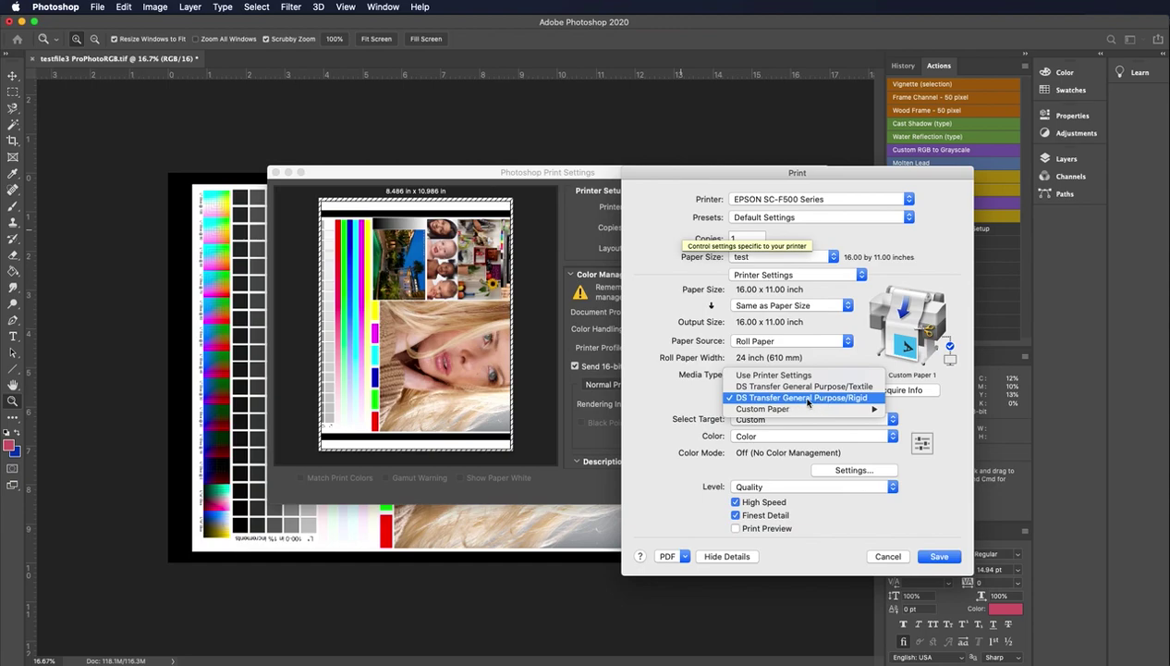
- Choose DS Transfer General Purpose/Rigid media and set Select Target to Off (No Color Adjustment)
{"action": "left_click", "coordinate": [807, 401]}
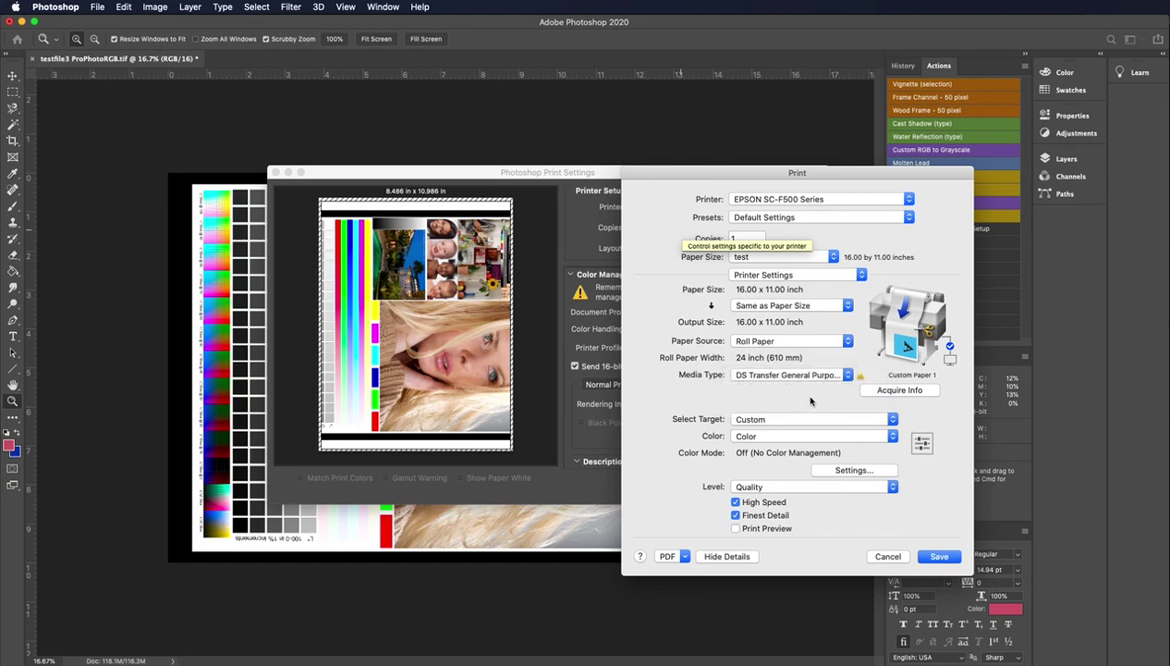
{"action": "left_click", "coordinate": [765, 420]}
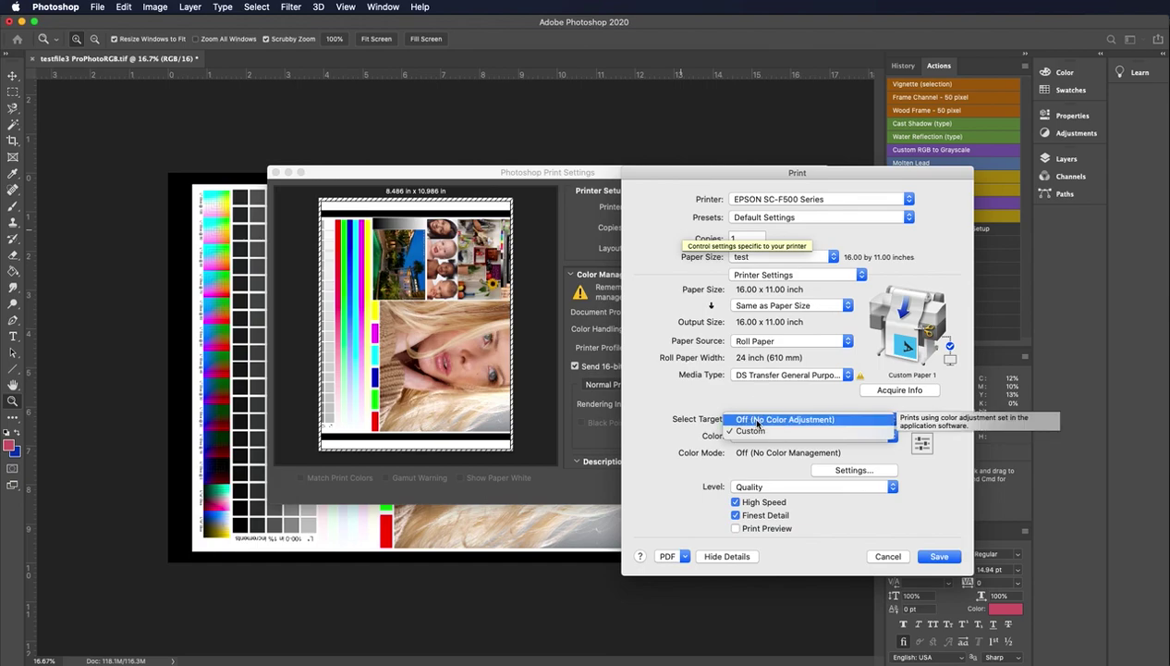
{"action": "left_click", "coordinate": [831, 420]}
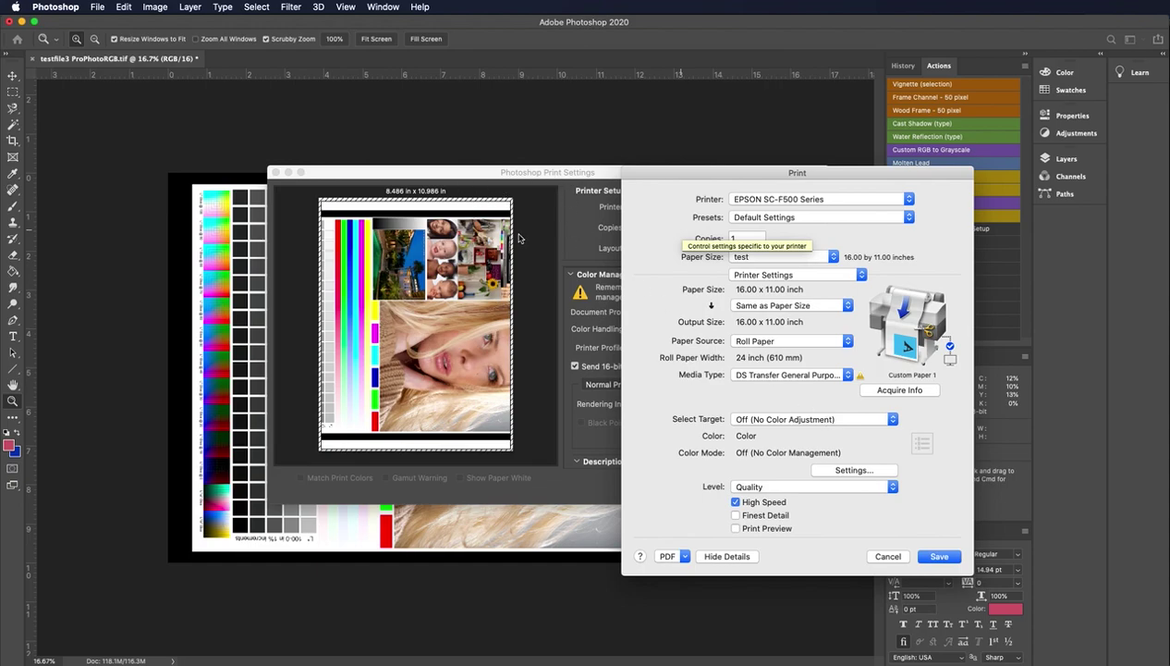
- Set the print Level to Max Quality and enable Finest Detail
{"action": "left_click", "coordinate": [784, 487]}
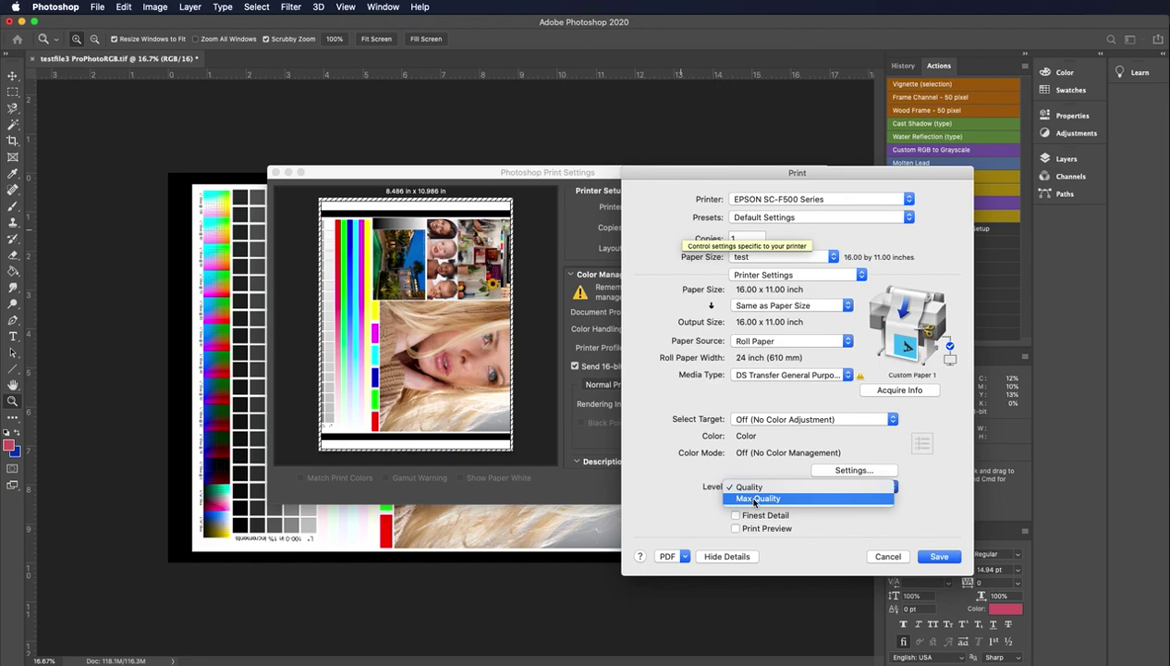
{"action": "left_click", "coordinate": [755, 499]}
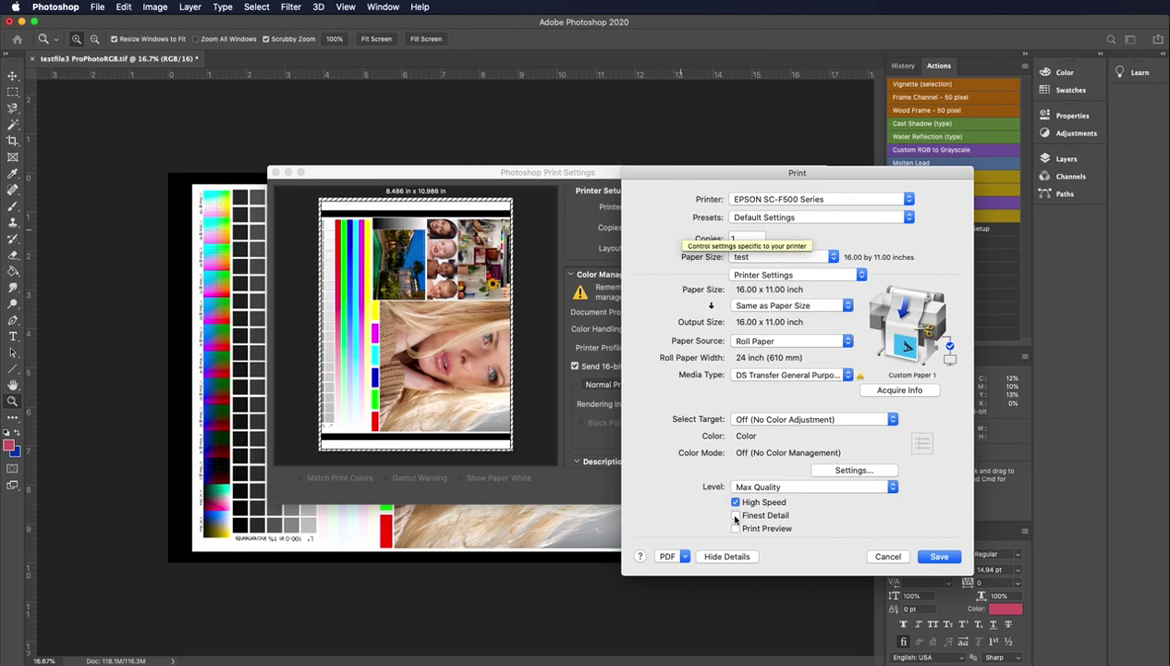
{"action": "left_click", "coordinate": [736, 515]}
- Keep DS Transfer General Purpose/Rigid media and save the Epson printer settings
{"action": "left_click", "coordinate": [787, 376]}
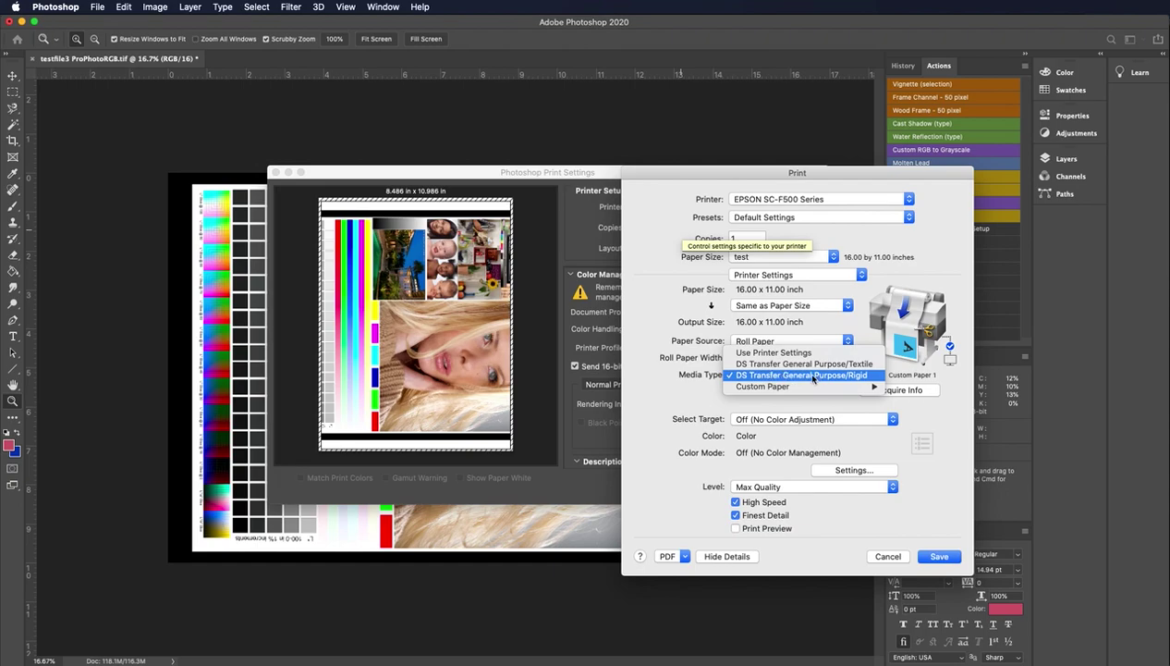
{"action": "left_click", "coordinate": [814, 375]}
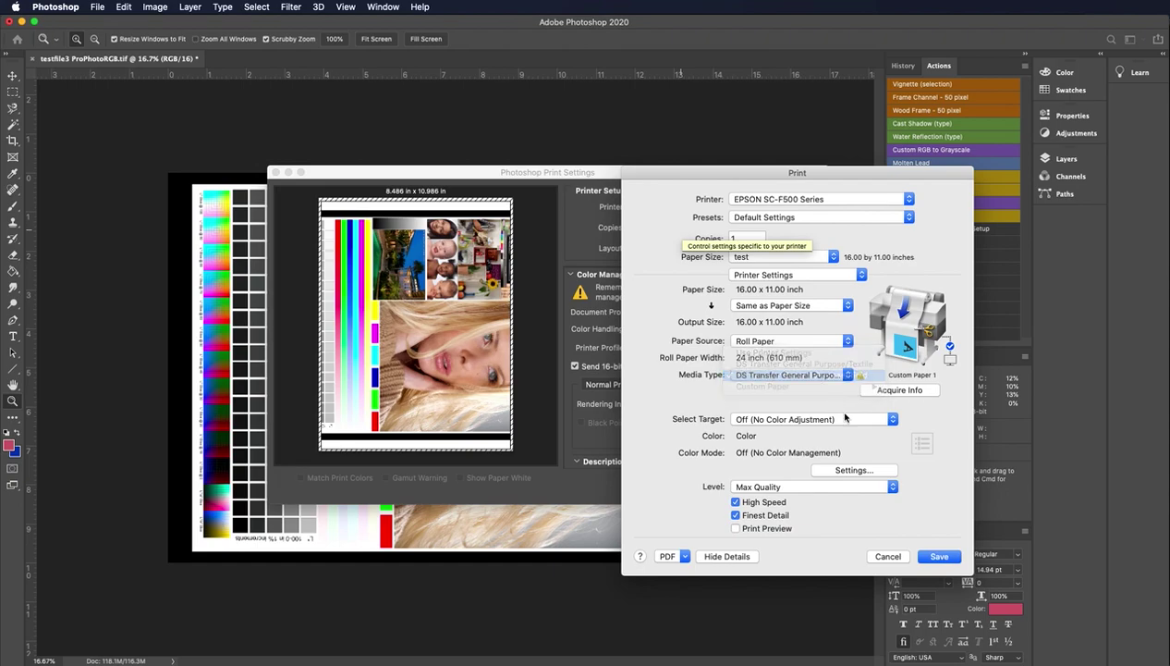
{"action": "left_click", "coordinate": [939, 555]}
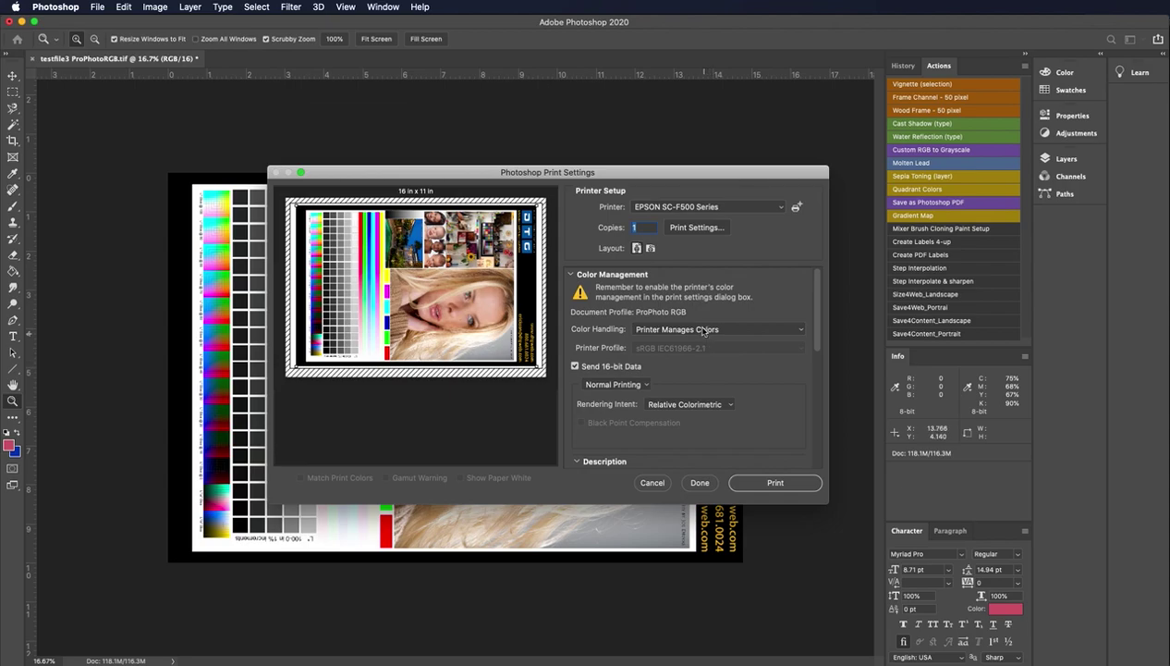
- Set Color Handling to Photoshop Manages Colors, with the printer profile still sRGB IEC61966-2.1
{"action": "left_click", "coordinate": [699, 329]}
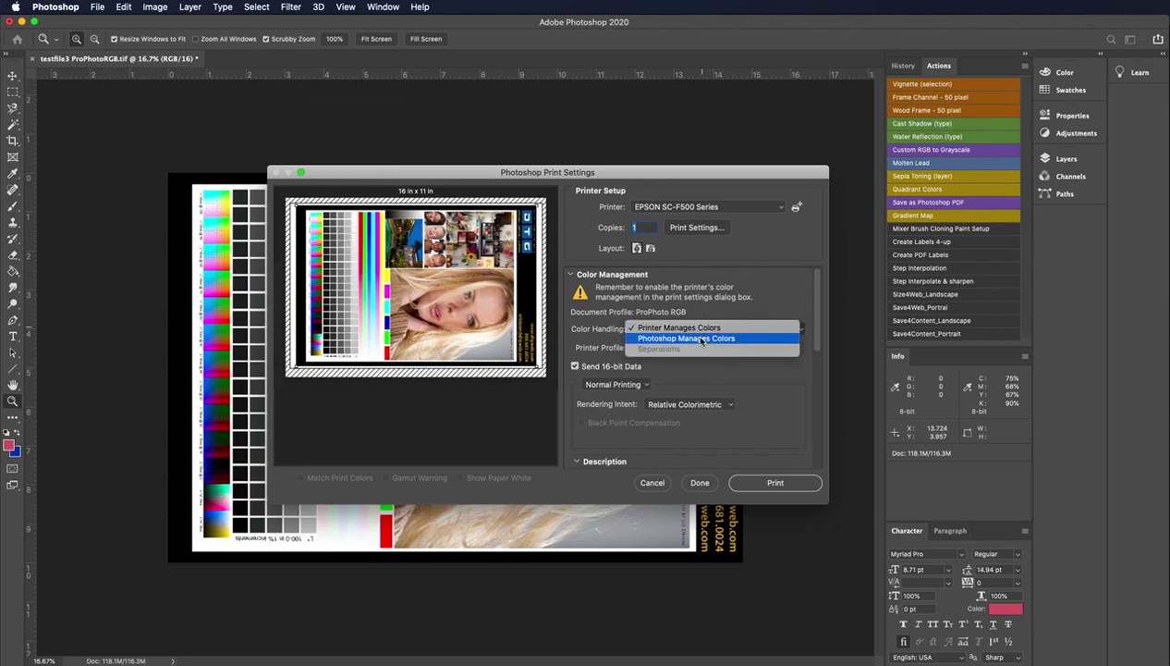
{"action": "left_click", "coordinate": [702, 339]}
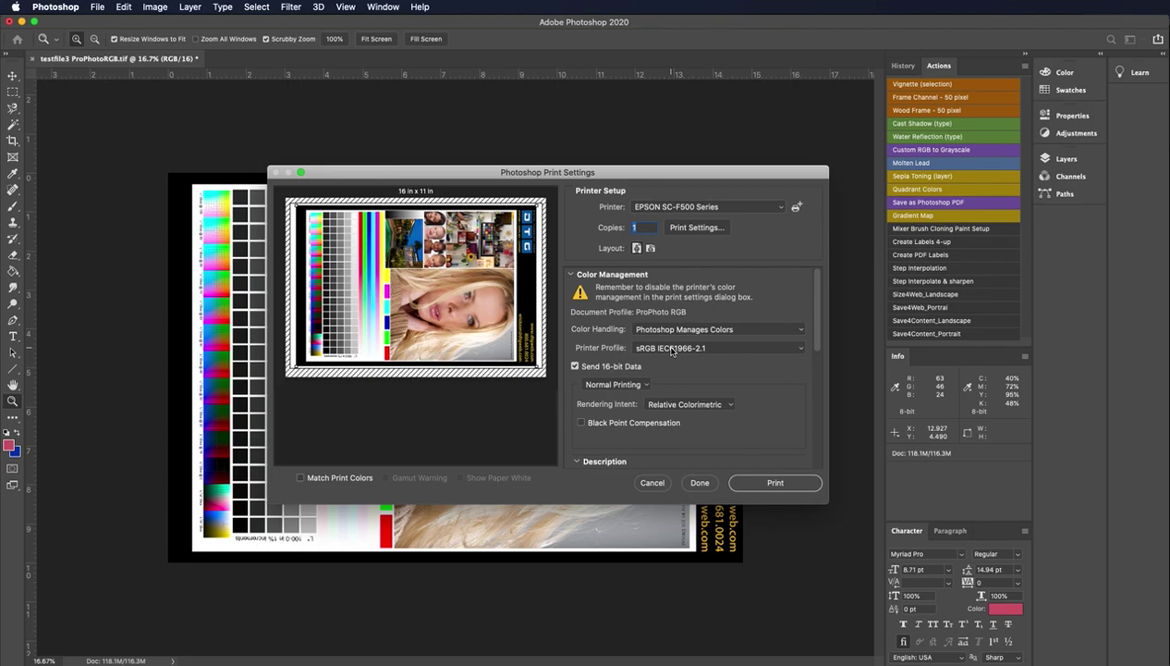
{"action": "left_click", "coordinate": [672, 349]}
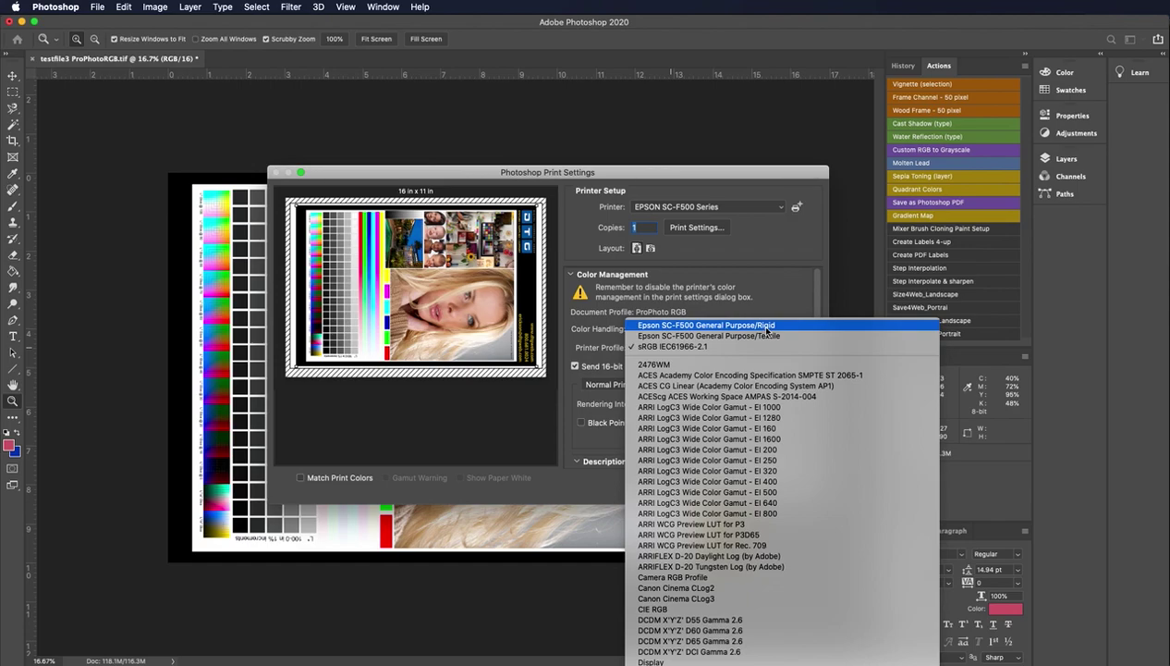
- Choose DTG_EpsF570_ChromaluxeGlossWhite_Rigid_MaxStandardInk.icc from the Printer Profile list
{"action": "scroll", "coordinate": [754, 370], "scroll_direction": "down", "scroll_amount": 3}
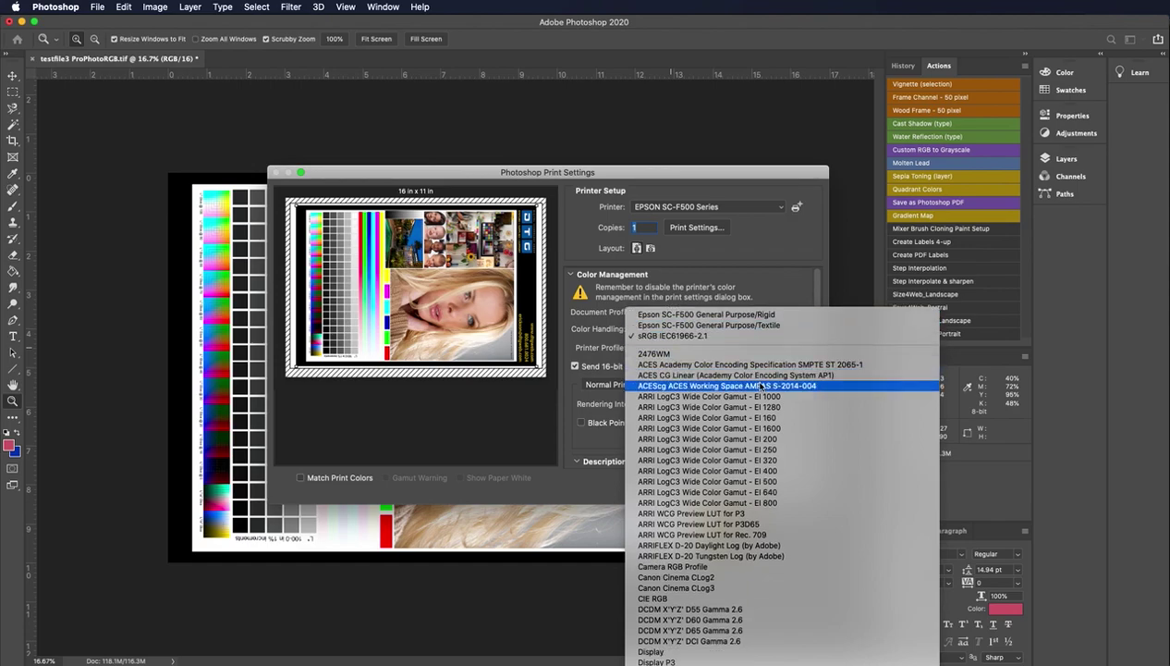
{"action": "scroll", "coordinate": [710, 356], "scroll_direction": "down", "scroll_amount": 10}
{"action": "scroll", "coordinate": [712, 359], "scroll_direction": "down", "scroll_amount": 1}
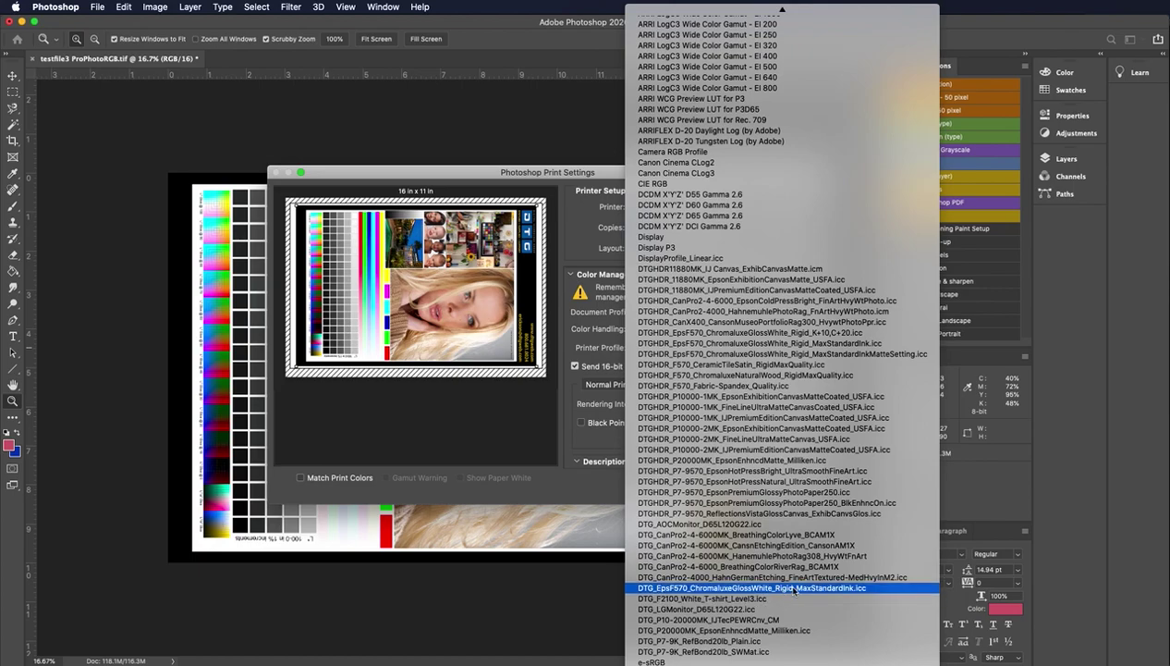
{"action": "left_click", "coordinate": [745, 589]}
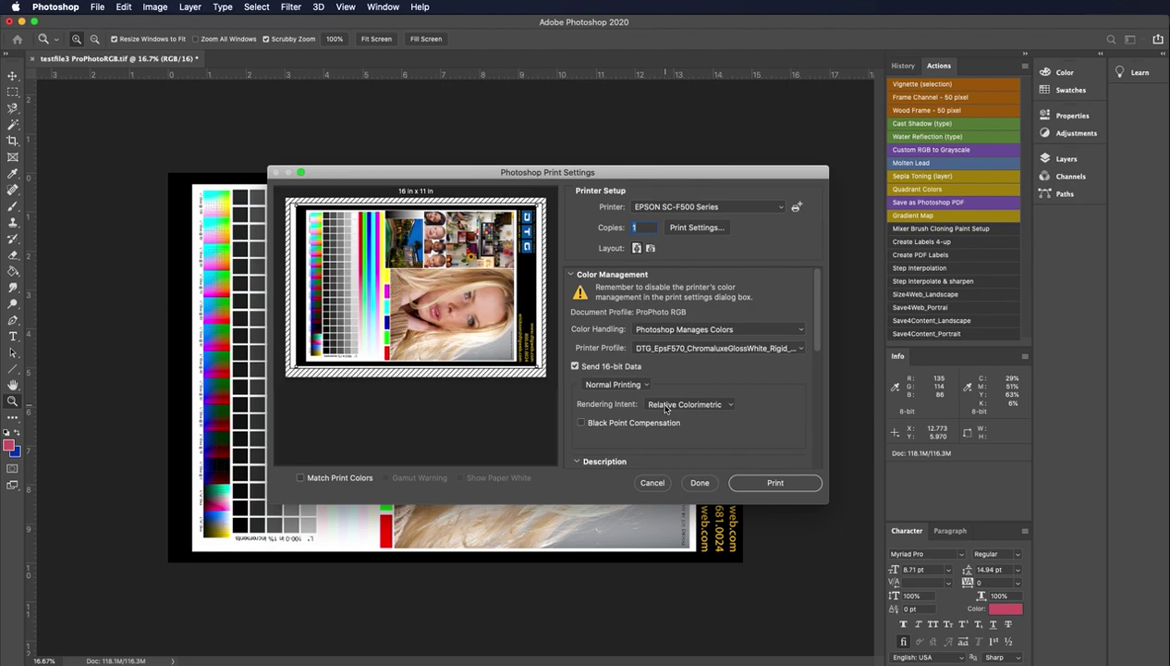
- Turn on Black Point Compensation and set the rendering intent to Perceptual
{"action": "left_click", "coordinate": [664, 407]}
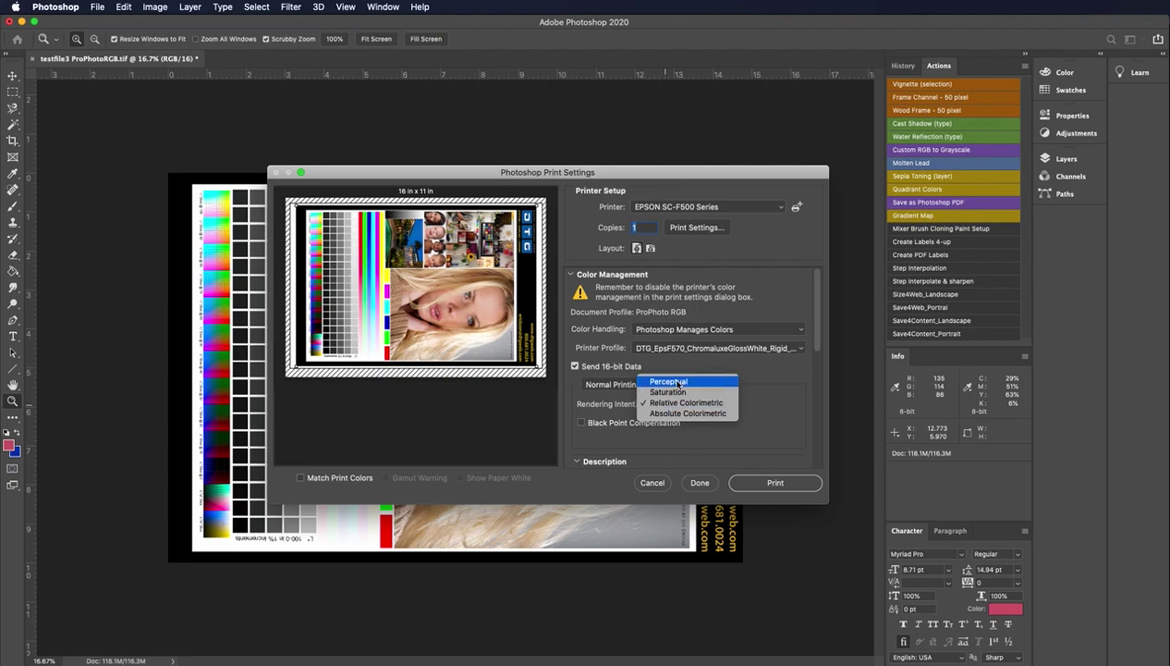
{"action": "left_click", "coordinate": [678, 383]}
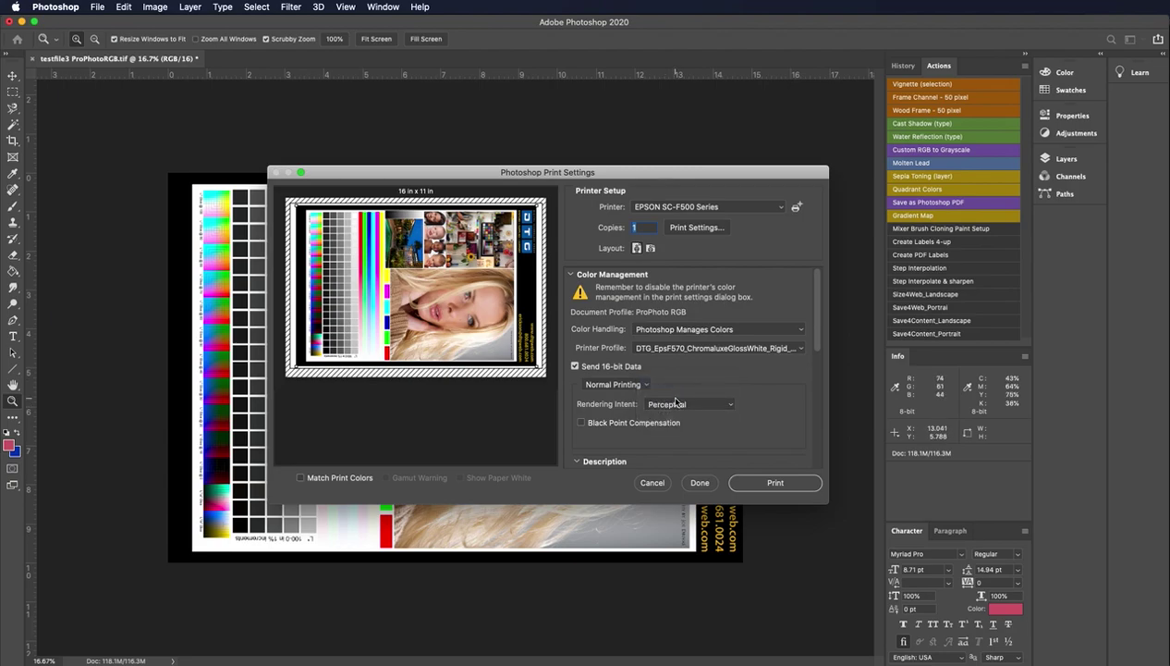
{"action": "left_click", "coordinate": [676, 403]}
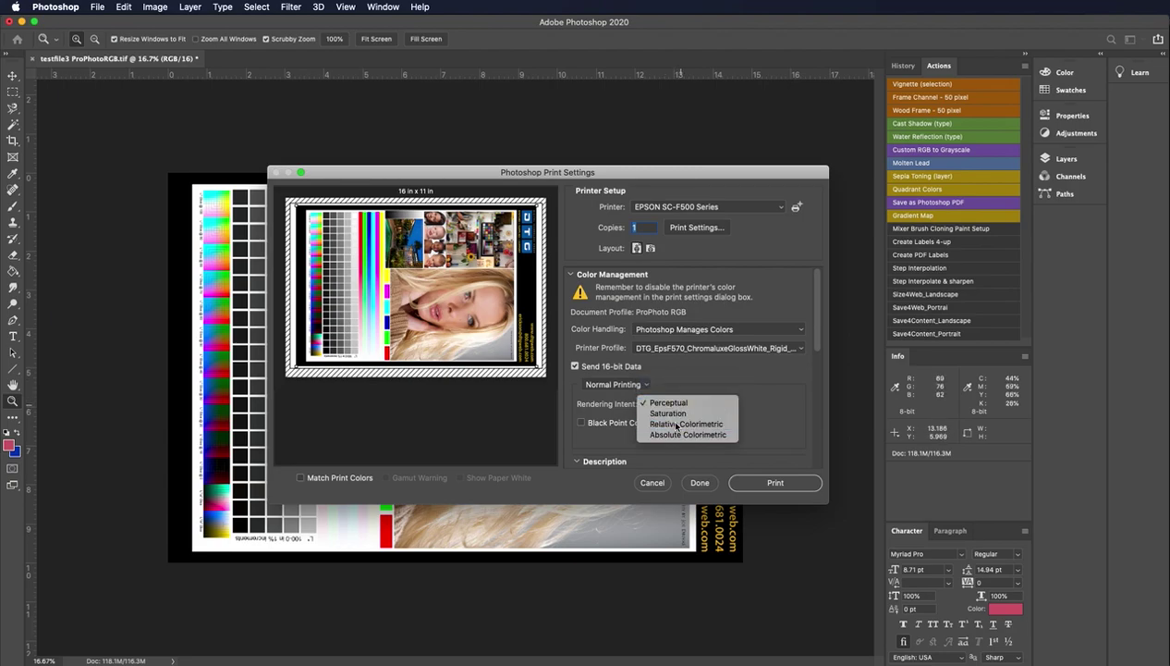
{"action": "left_click", "coordinate": [678, 423]}
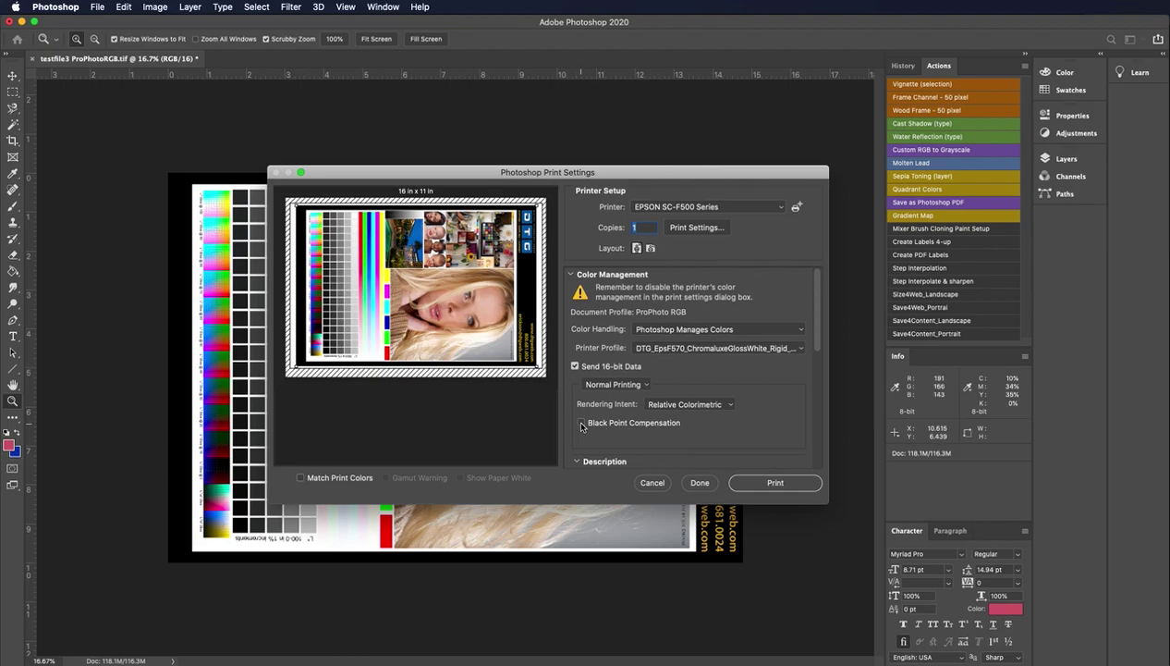
{"action": "left_click", "coordinate": [582, 424]}
{"action": "left_click", "coordinate": [689, 404]}
{"action": "left_click", "coordinate": [680, 377]}
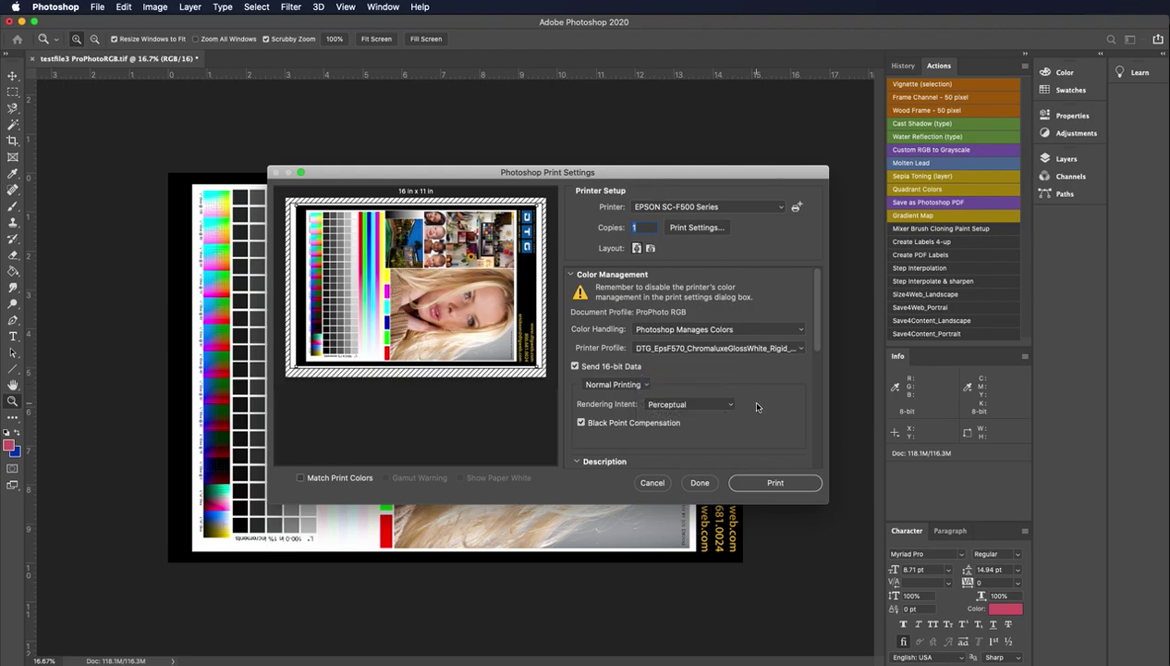
{"action": "scroll", "coordinate": [755, 407], "scroll_direction": "down", "scroll_amount": 1}
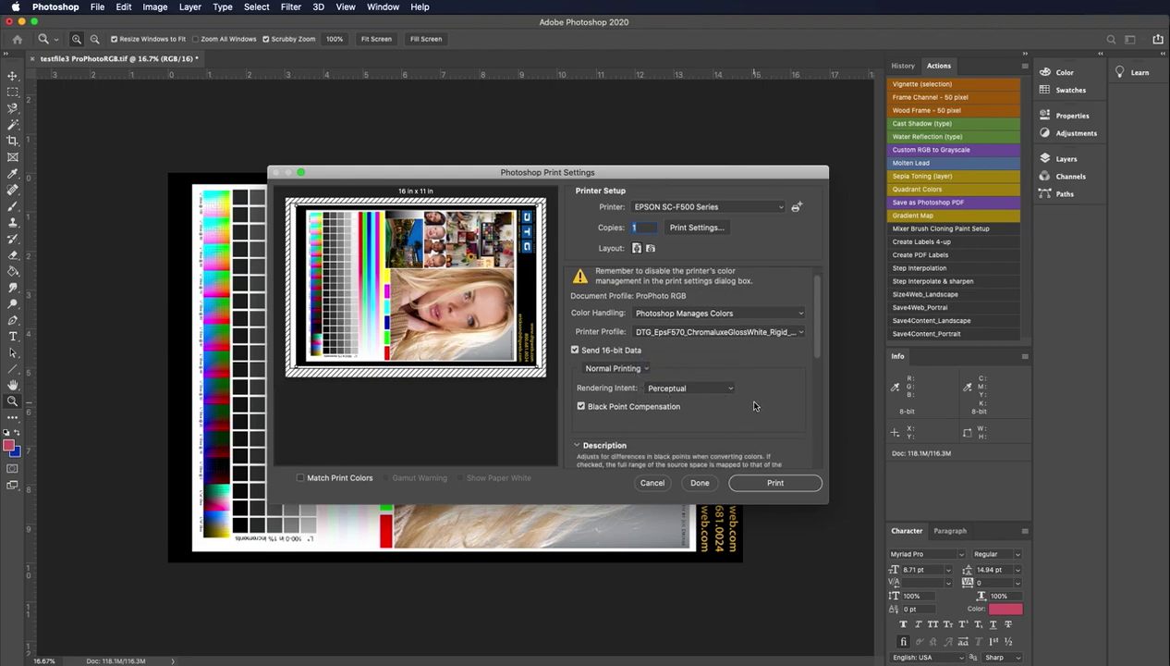
{"action": "scroll", "coordinate": [755, 405], "scroll_direction": "down", "scroll_amount": 5}
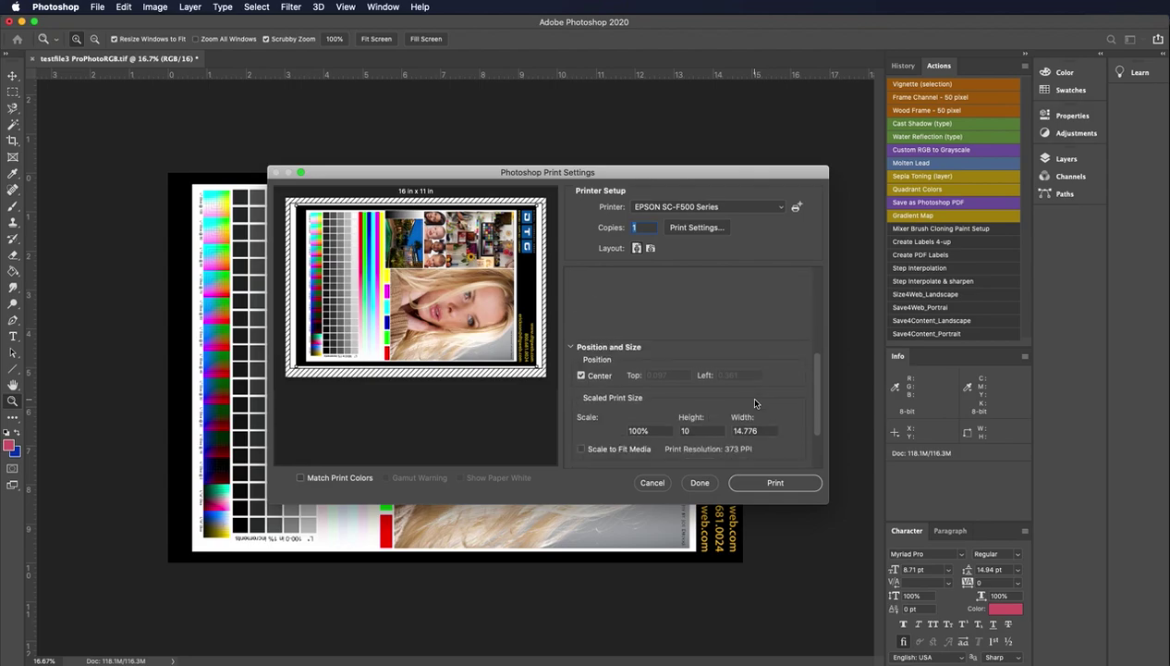
{"action": "scroll", "coordinate": [754, 403], "scroll_direction": "down", "scroll_amount": 4}
{"action": "scroll", "coordinate": [754, 403], "scroll_direction": "up", "scroll_amount": 8}
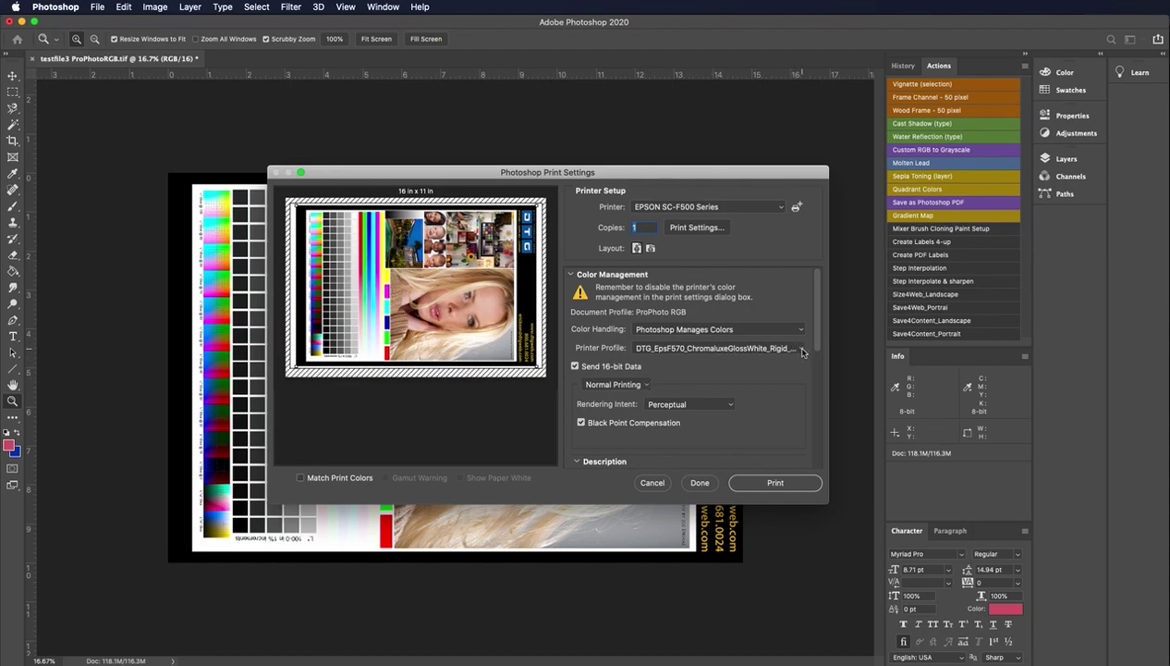
{"action": "left_click", "coordinate": [803, 351]}
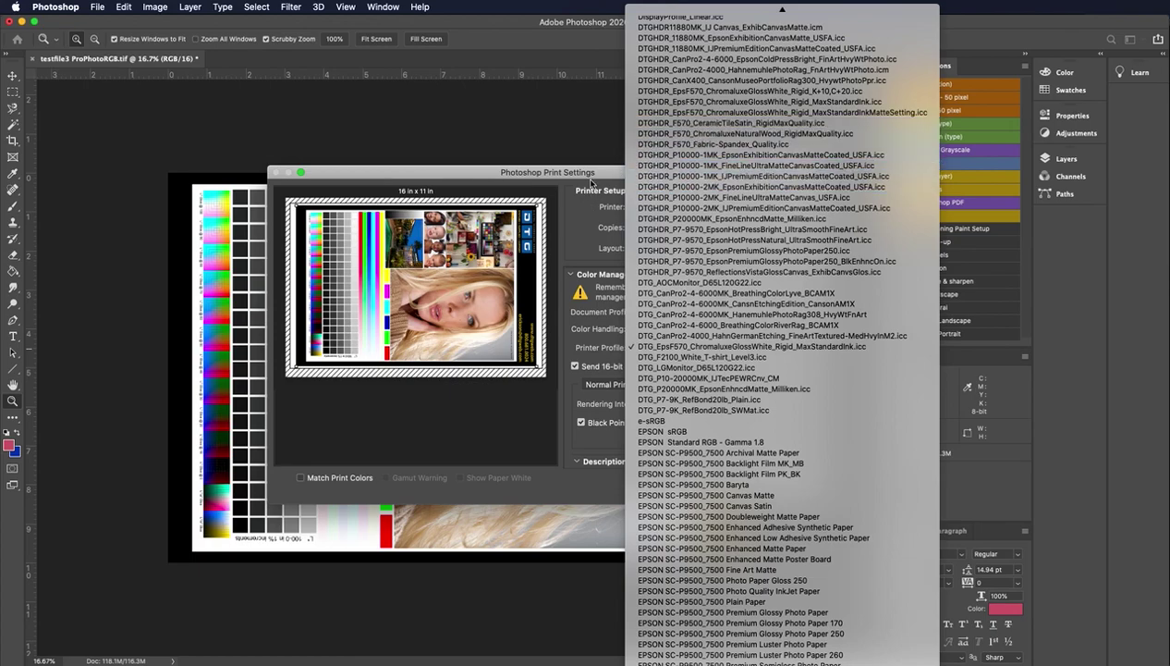
{"action": "left_click", "coordinate": [580, 174]}
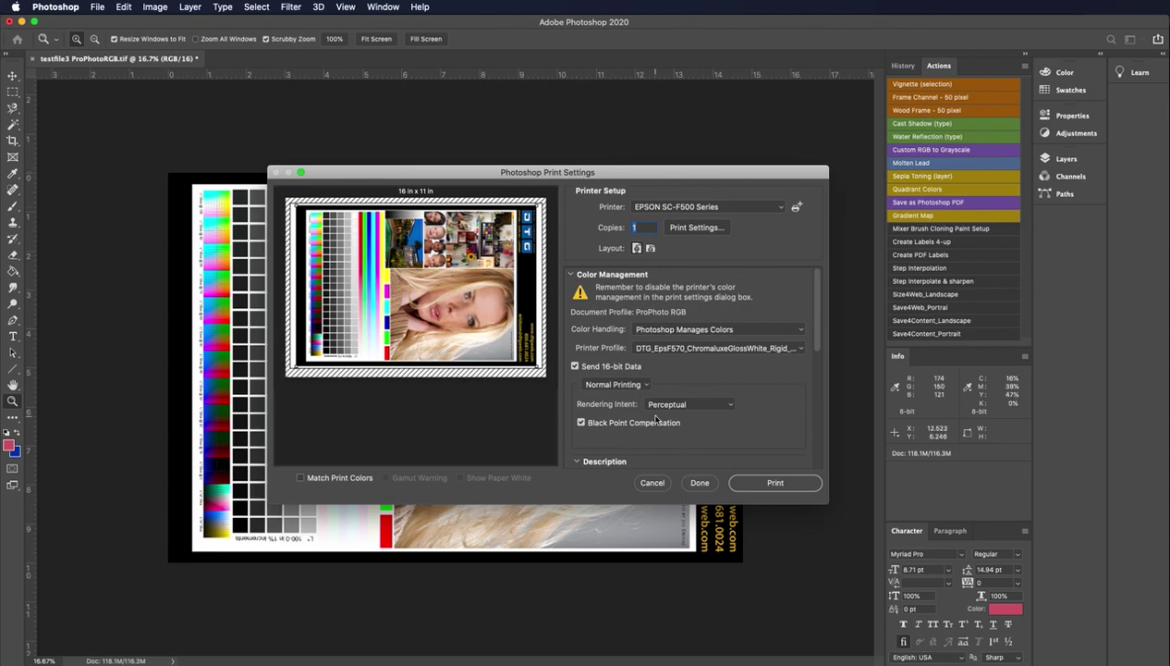